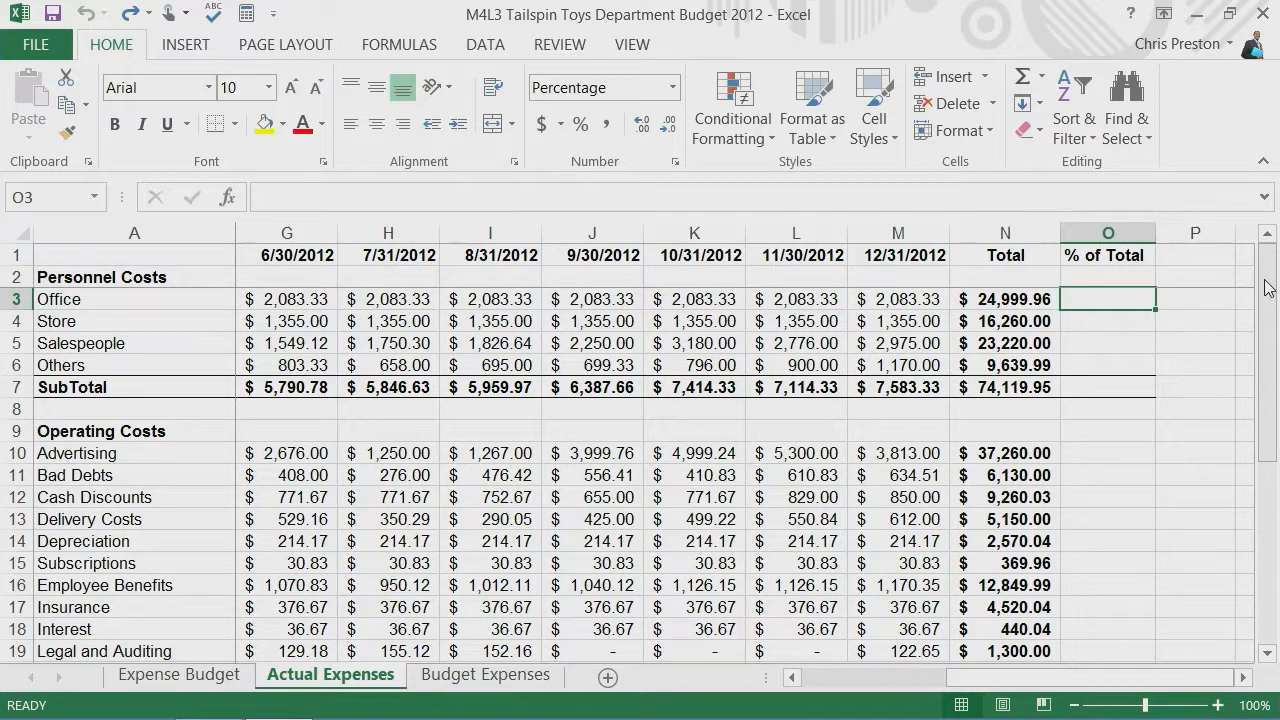
Step: Locate the grand total in N32 and enter the formula =N3/N32 for the Office row in O3
drag(1268, 288, 1268, 476)
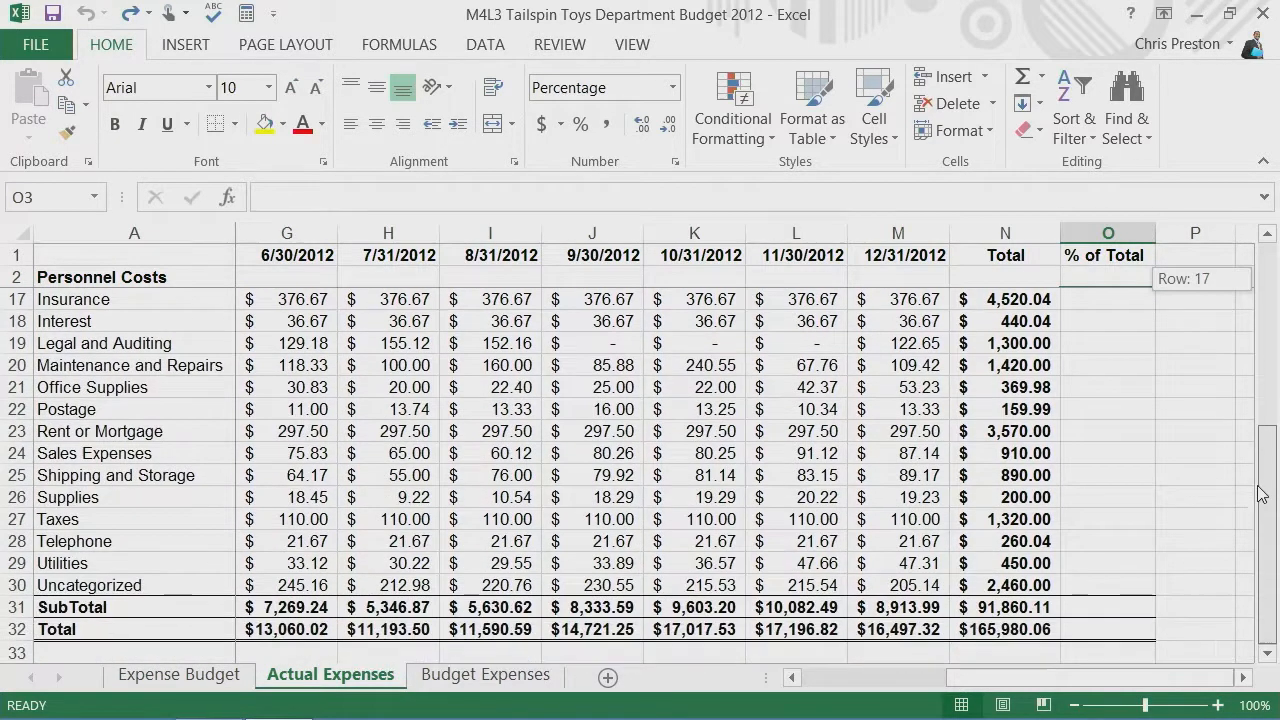
click(990, 630)
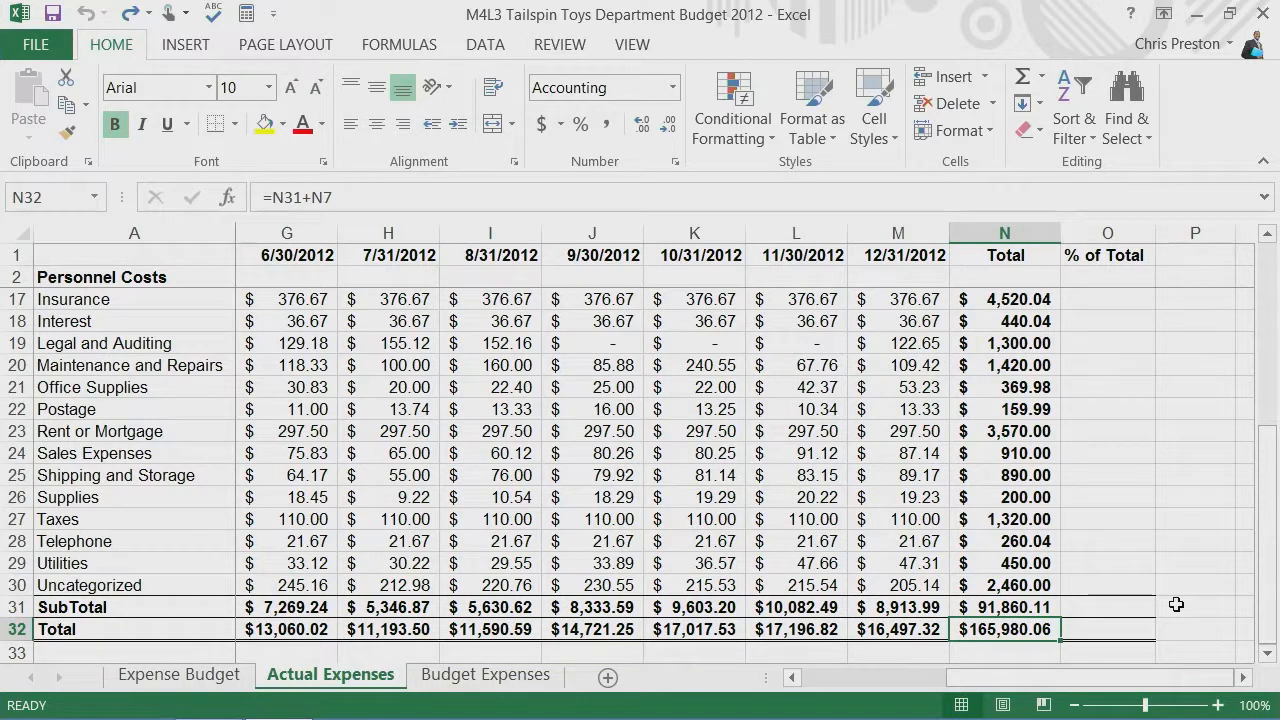
drag(1271, 468, 1273, 285)
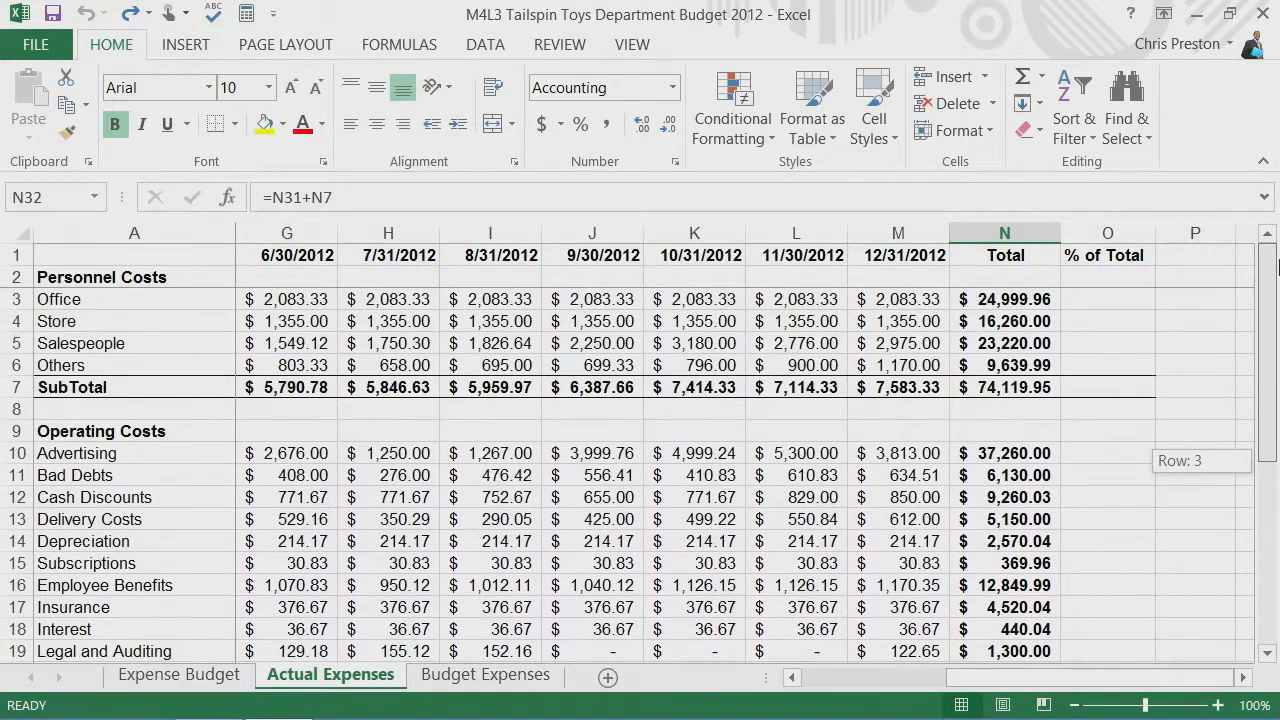
click(1122, 301)
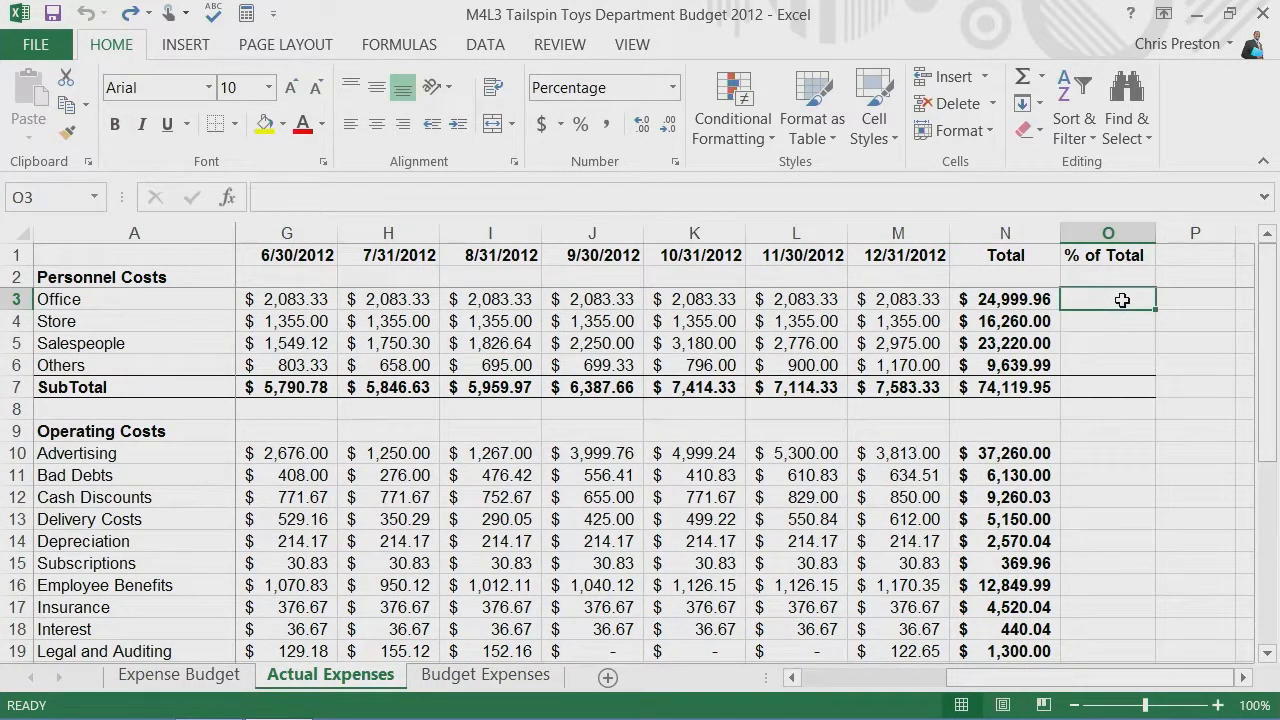
text(=)
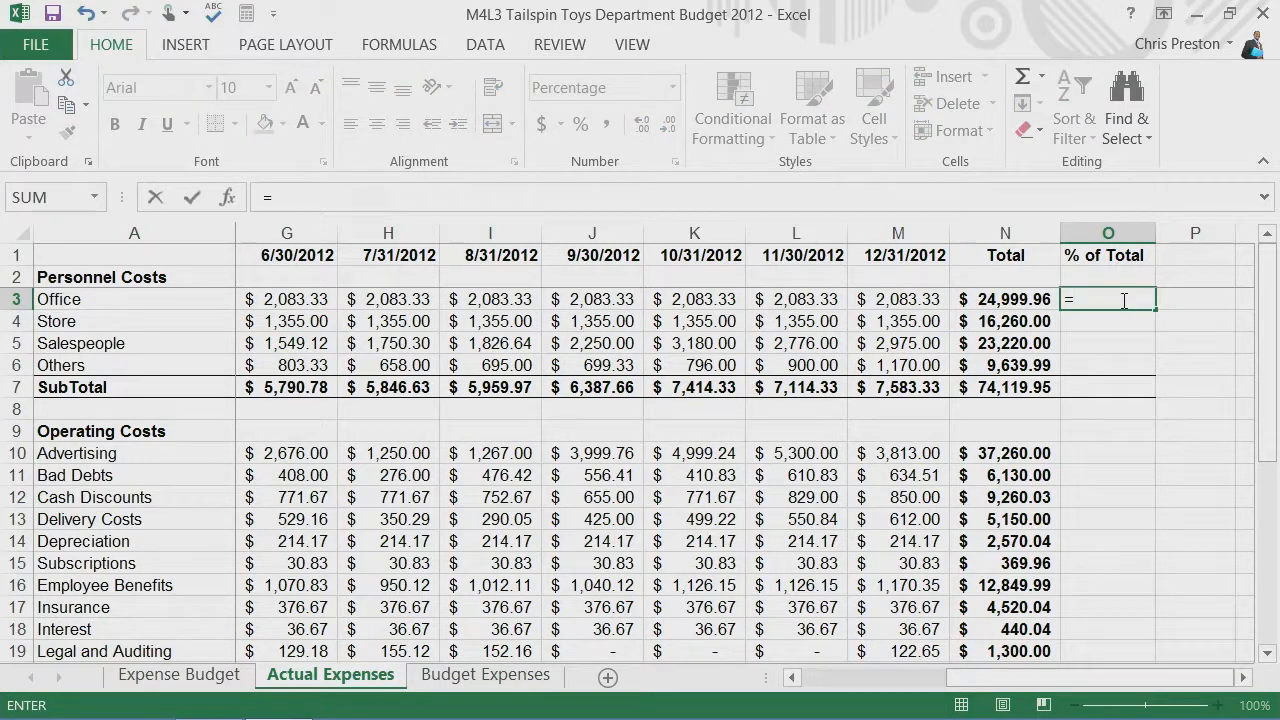
text(n3)
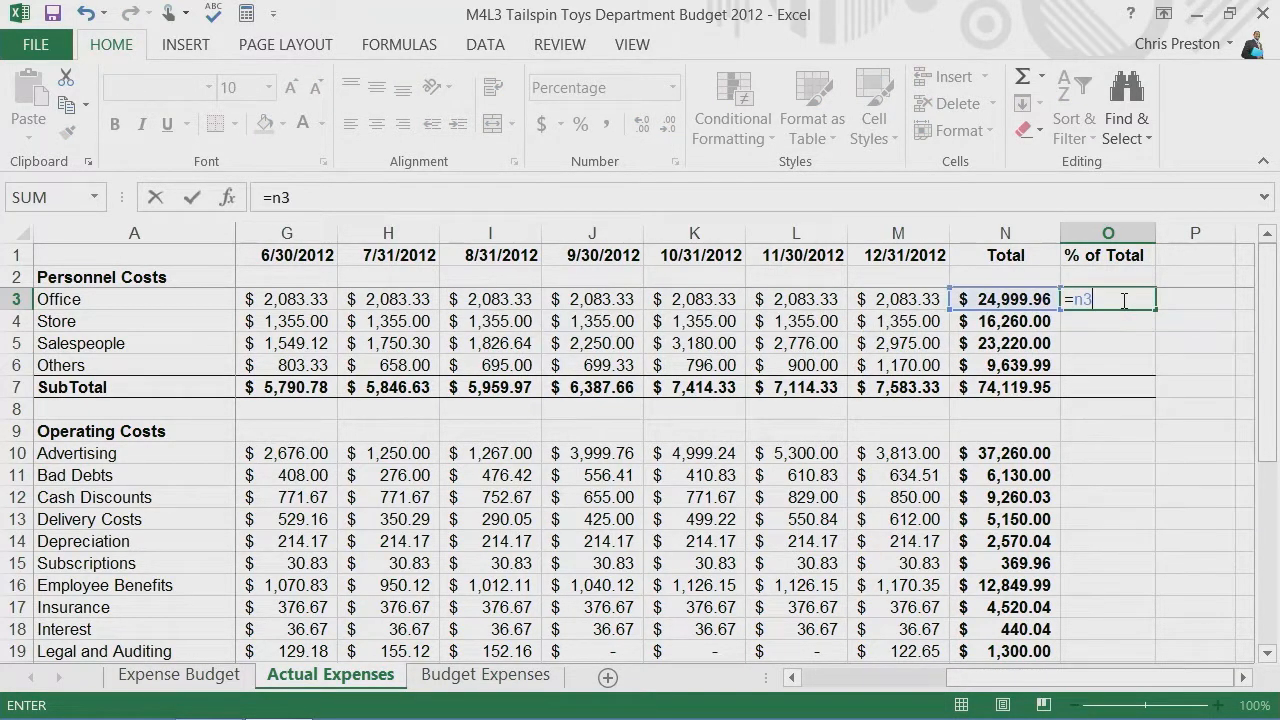
text(/n32)
key(Return)
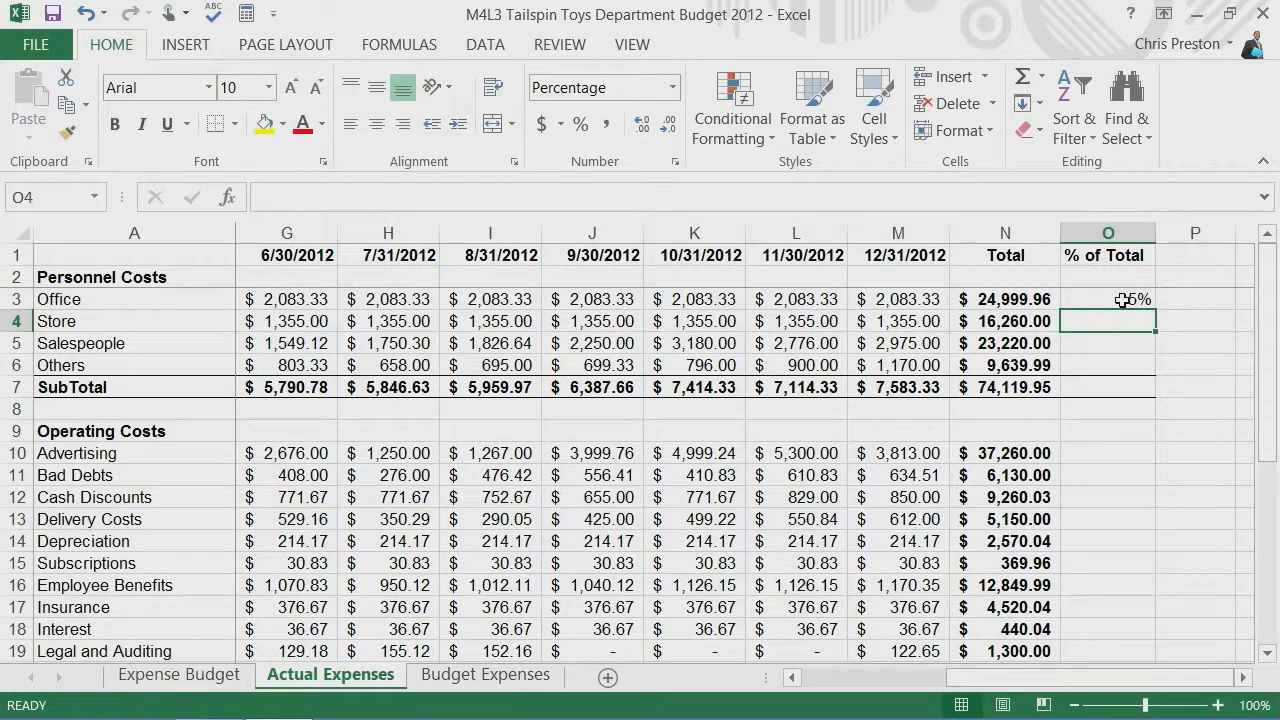
Step: Fill the O3 formula down to O6 and check which cells the copied formula in O4 references
click(1123, 299)
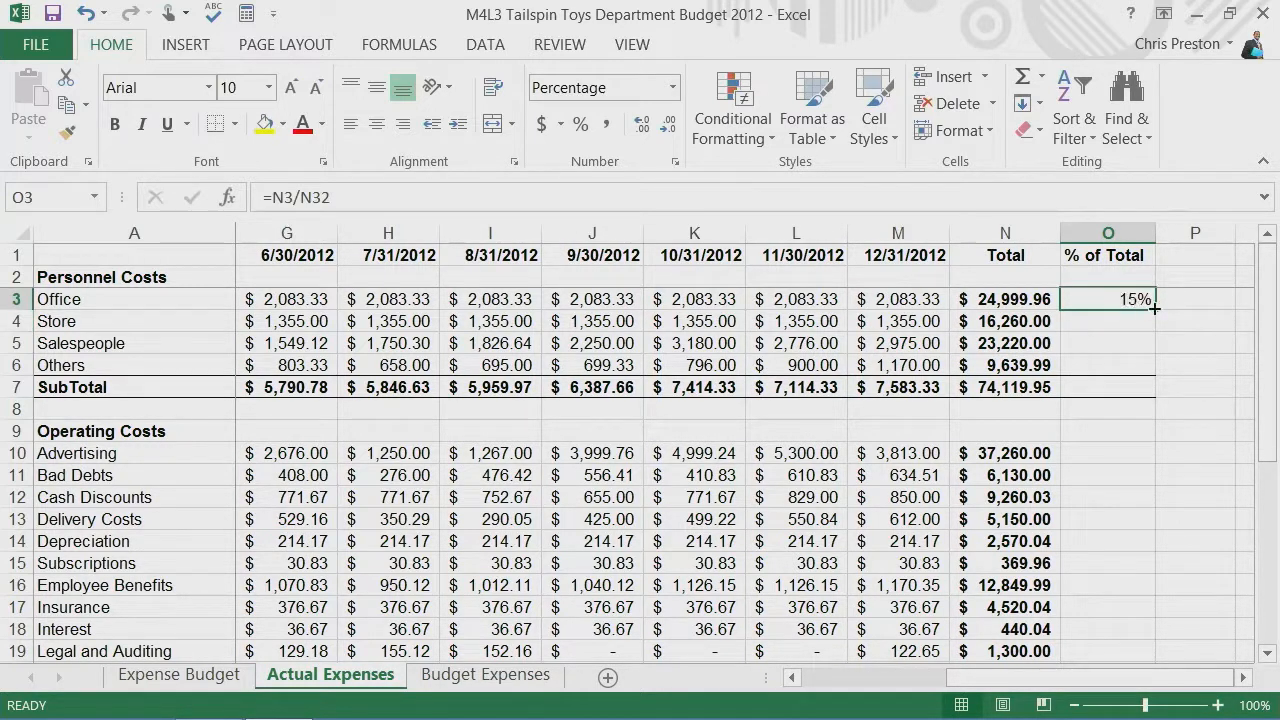
drag(1155, 309, 1152, 376)
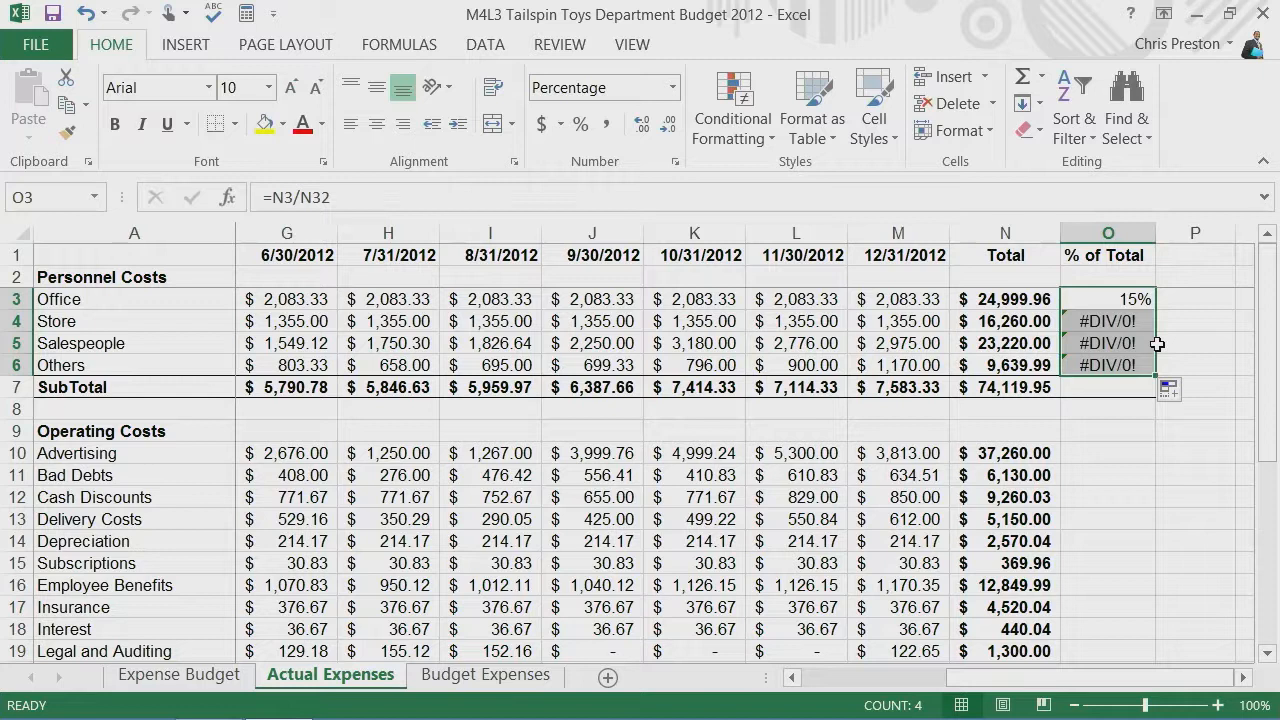
click(1108, 320)
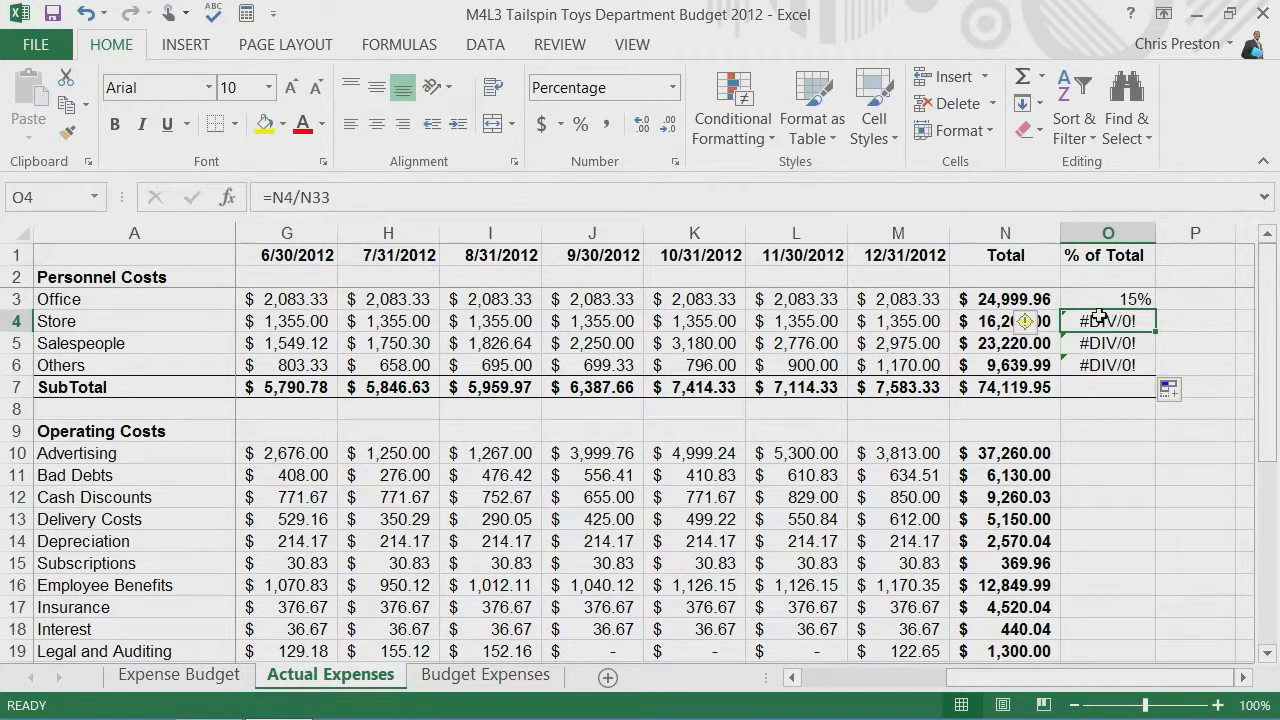
click(350, 195)
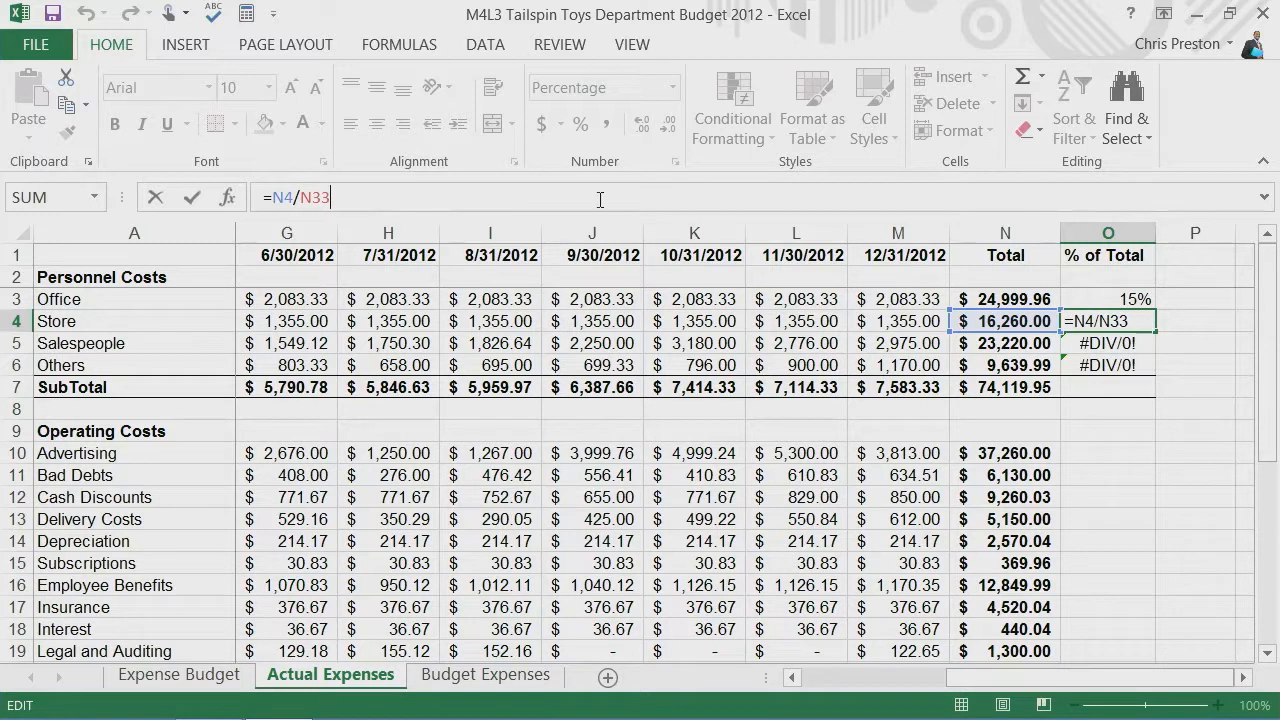
drag(1274, 308, 1271, 493)
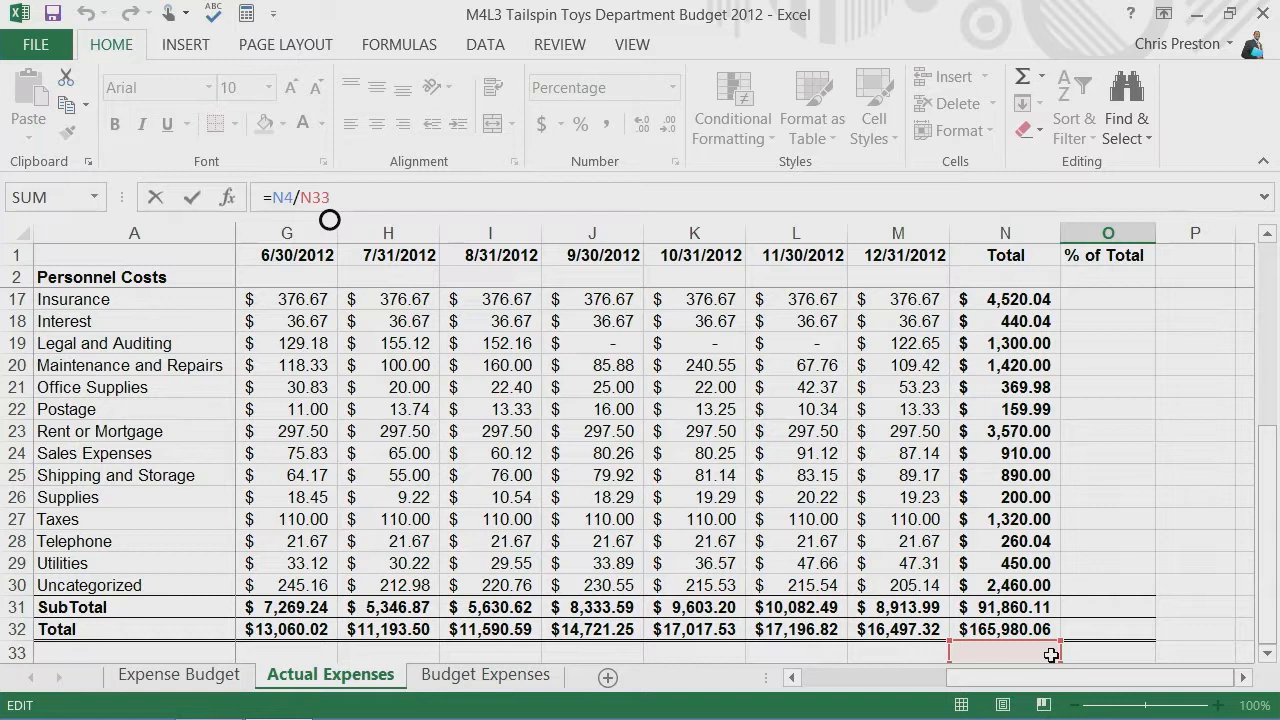
drag(1267, 560, 1277, 334)
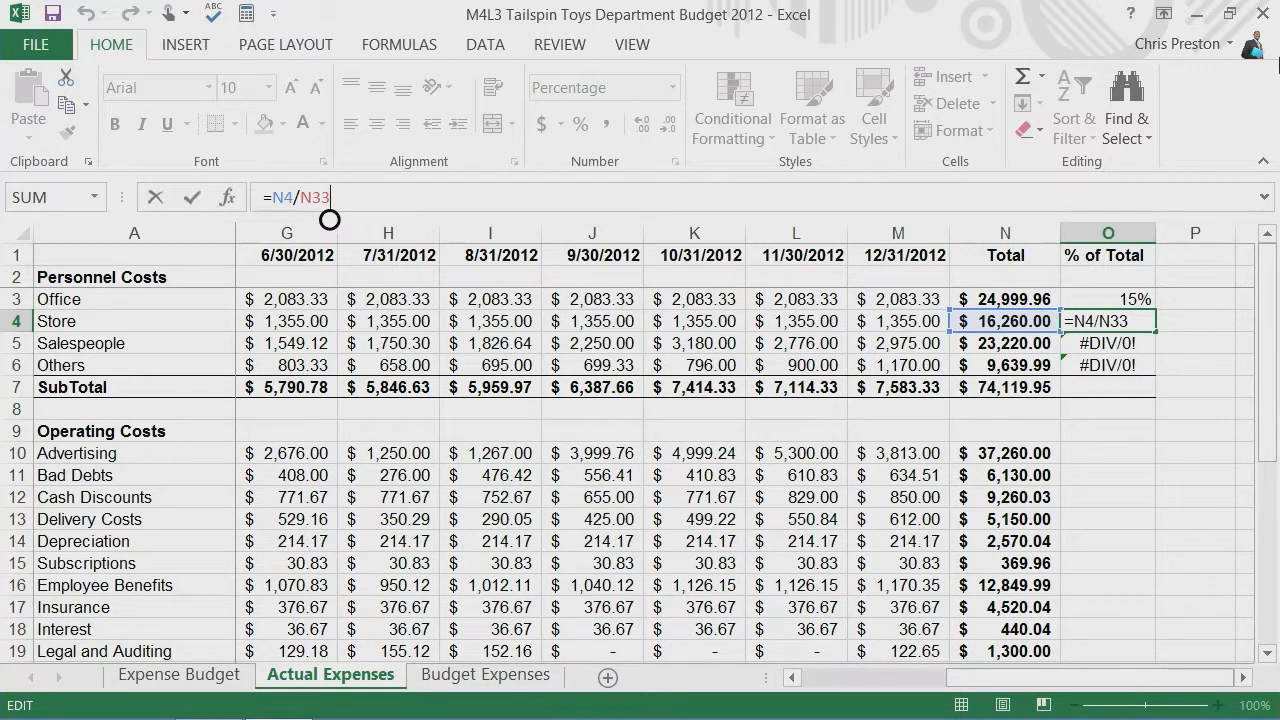
click(1102, 299)
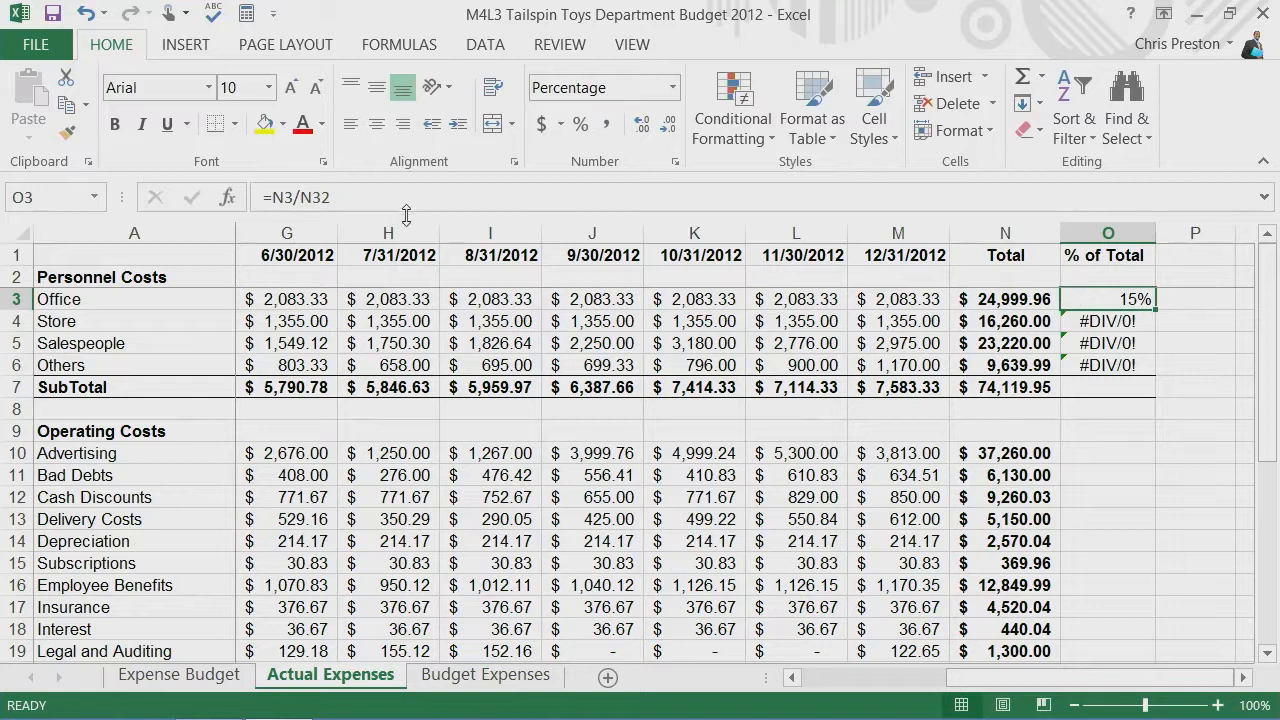
click(305, 197)
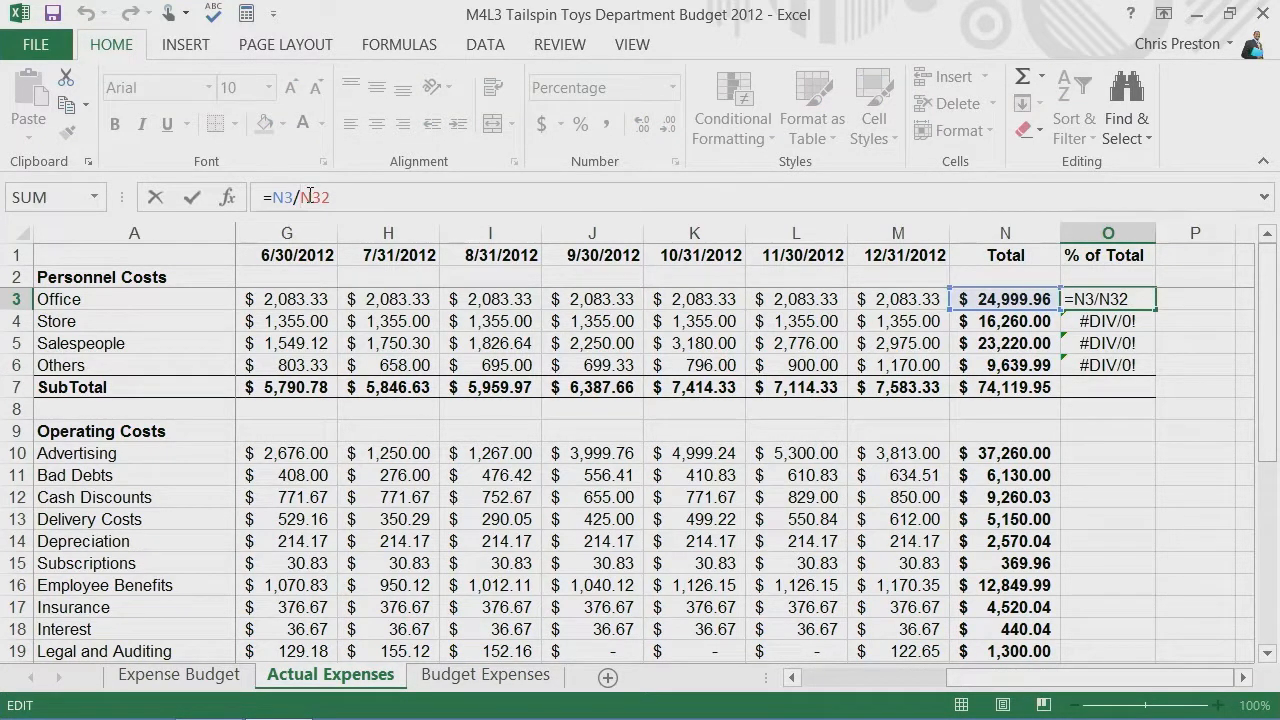
text($)
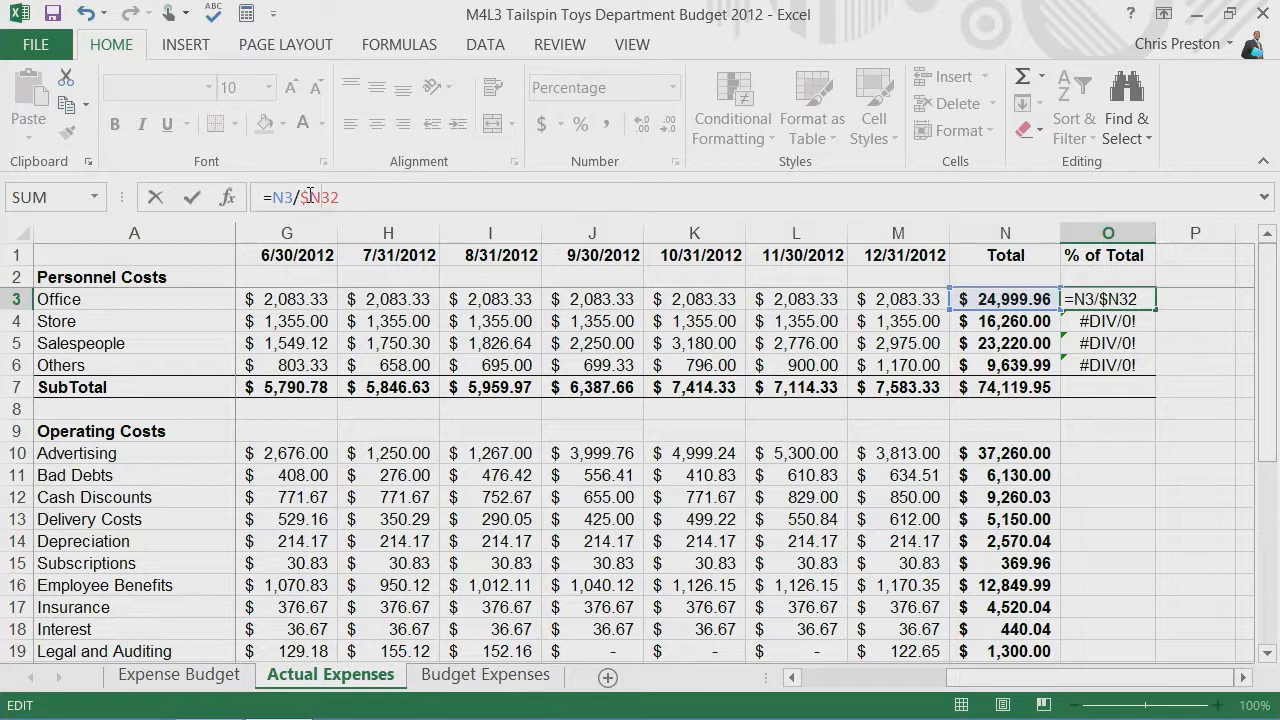
text($)
key(BackSpace)
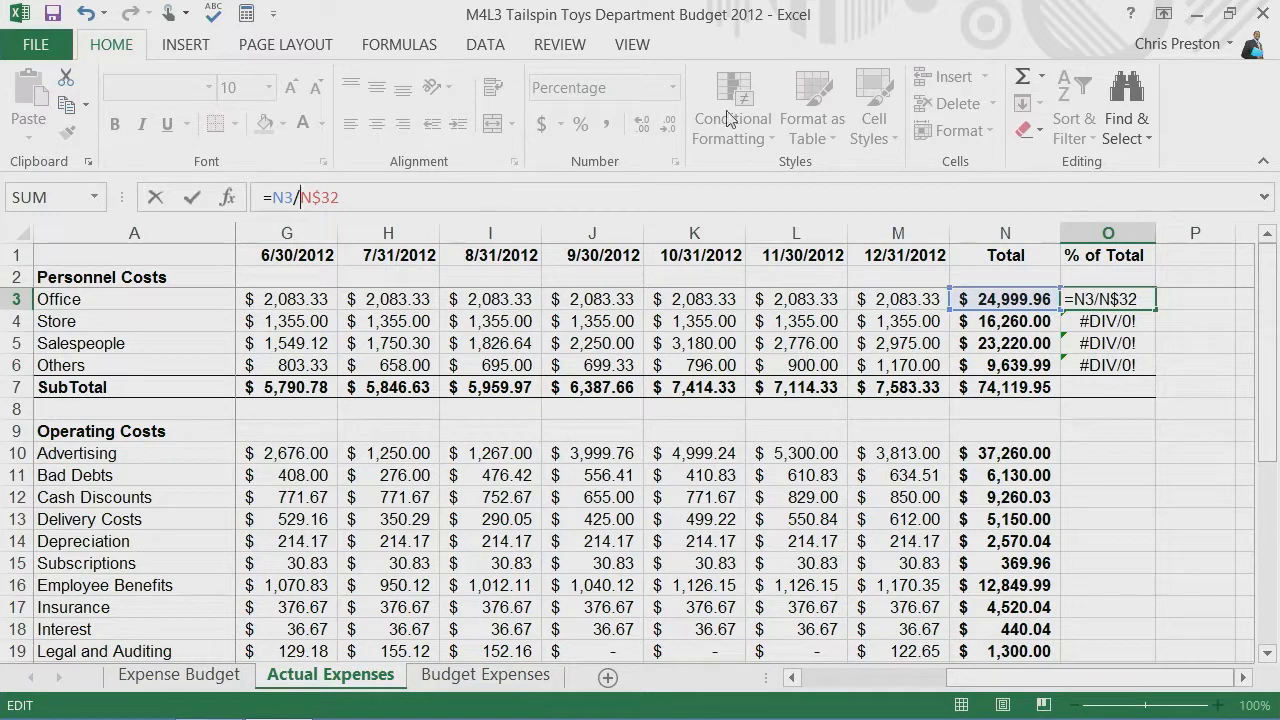
click(1168, 307)
click(1118, 299)
key(Escape)
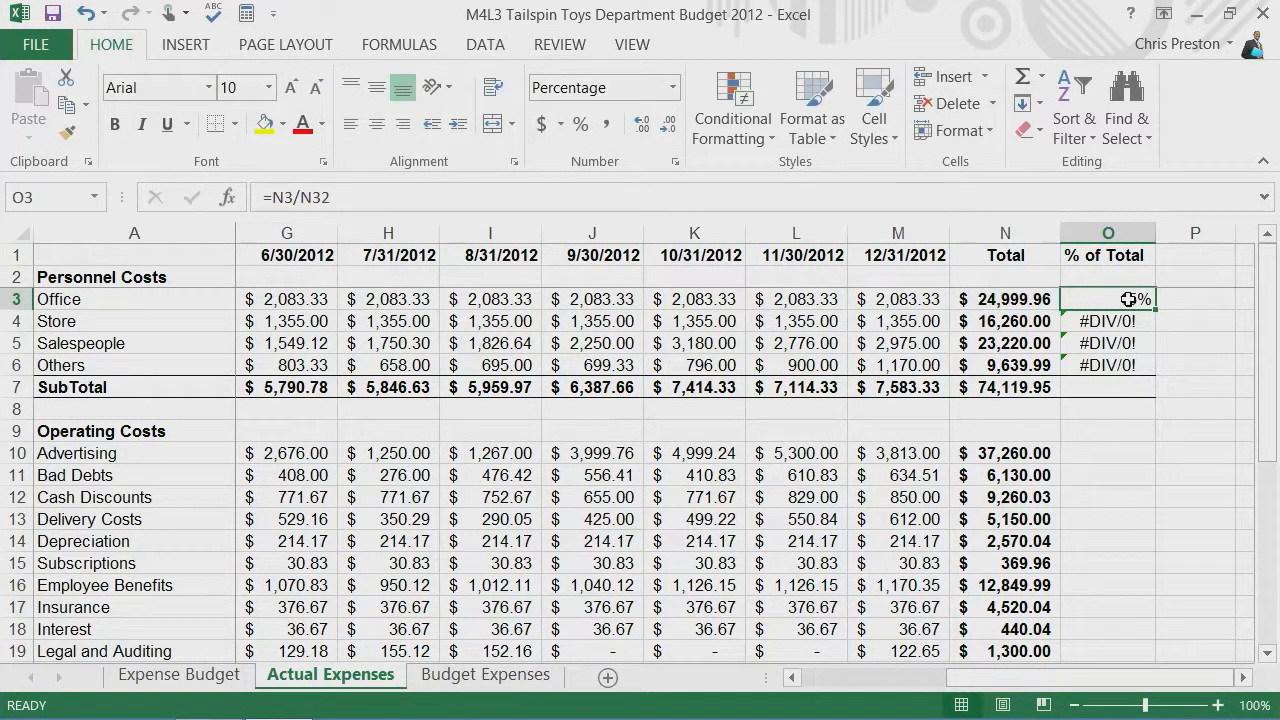
Step: Lock the row of the divisor in O3 by changing the formula to =N3/N$32, and fill it down to O6
click(310, 197)
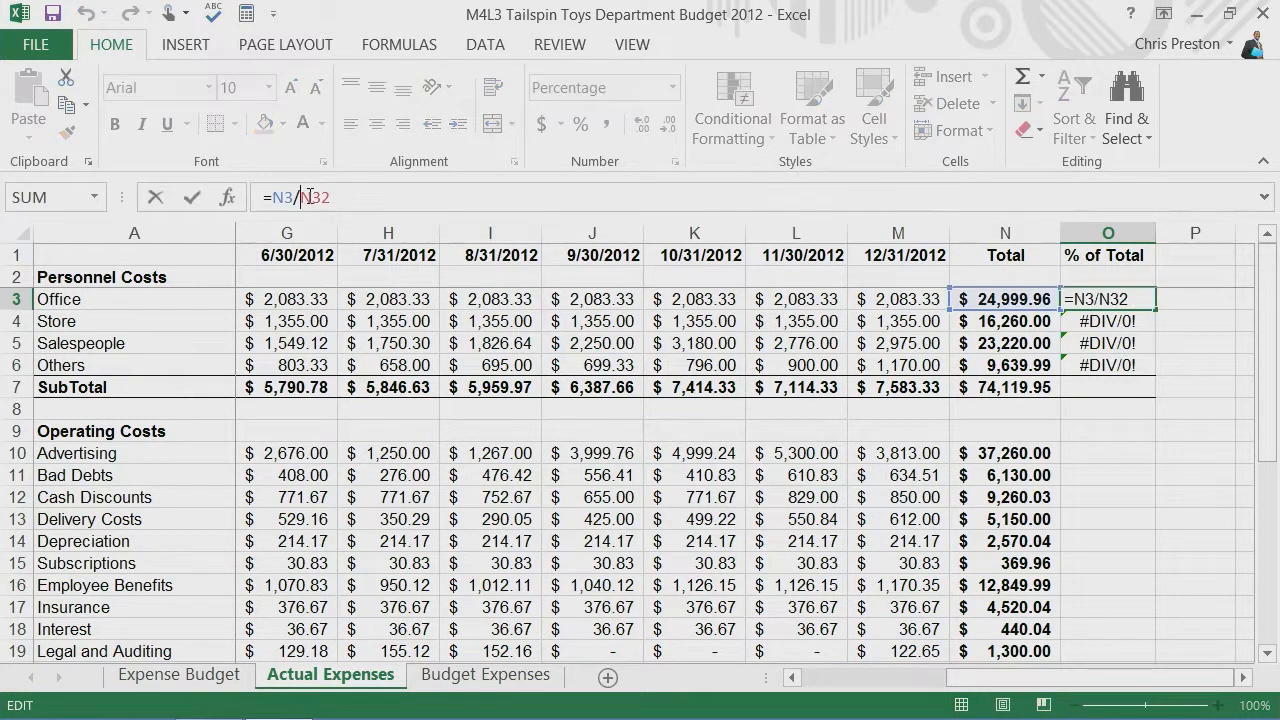
text($)
key(Return)
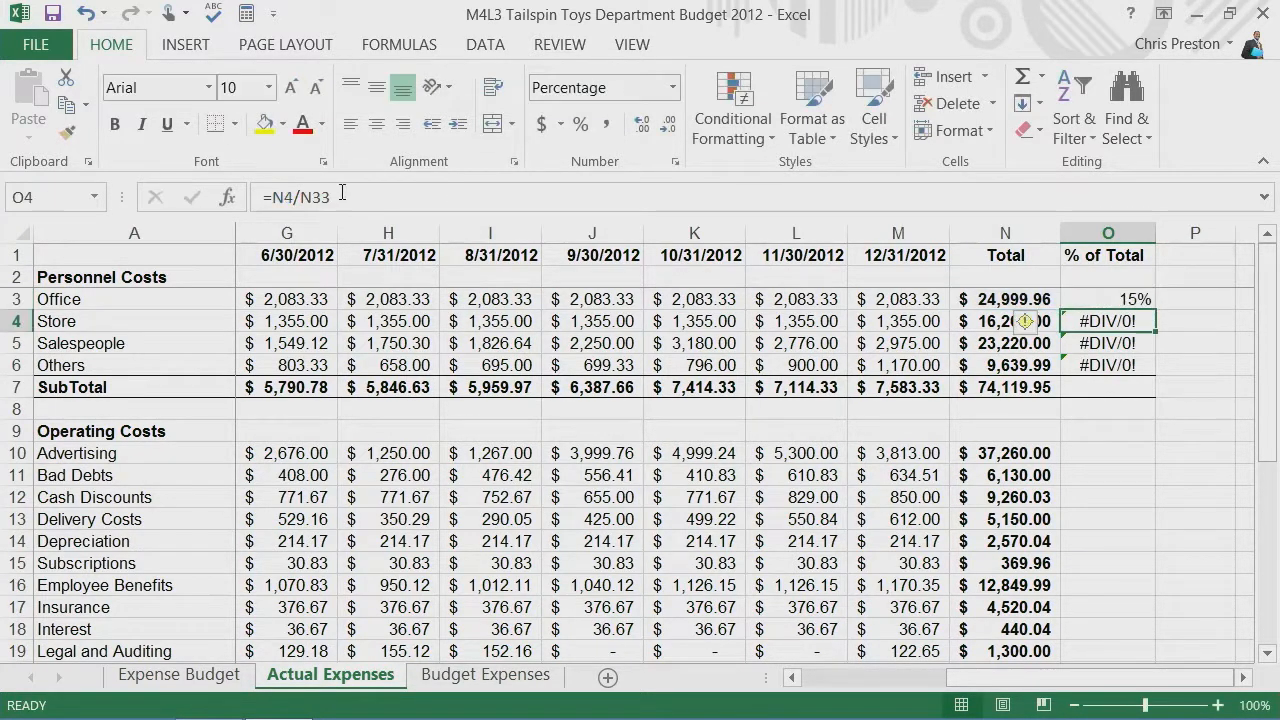
click(1133, 300)
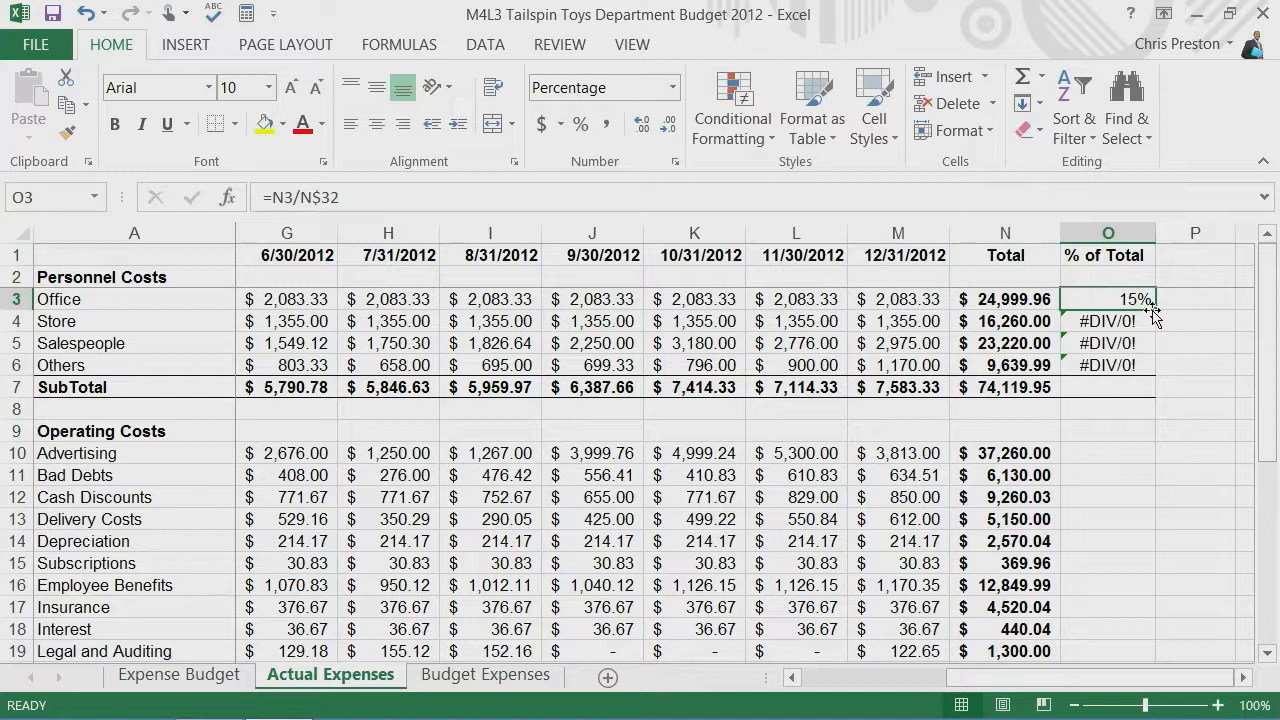
double_click(1155, 309)
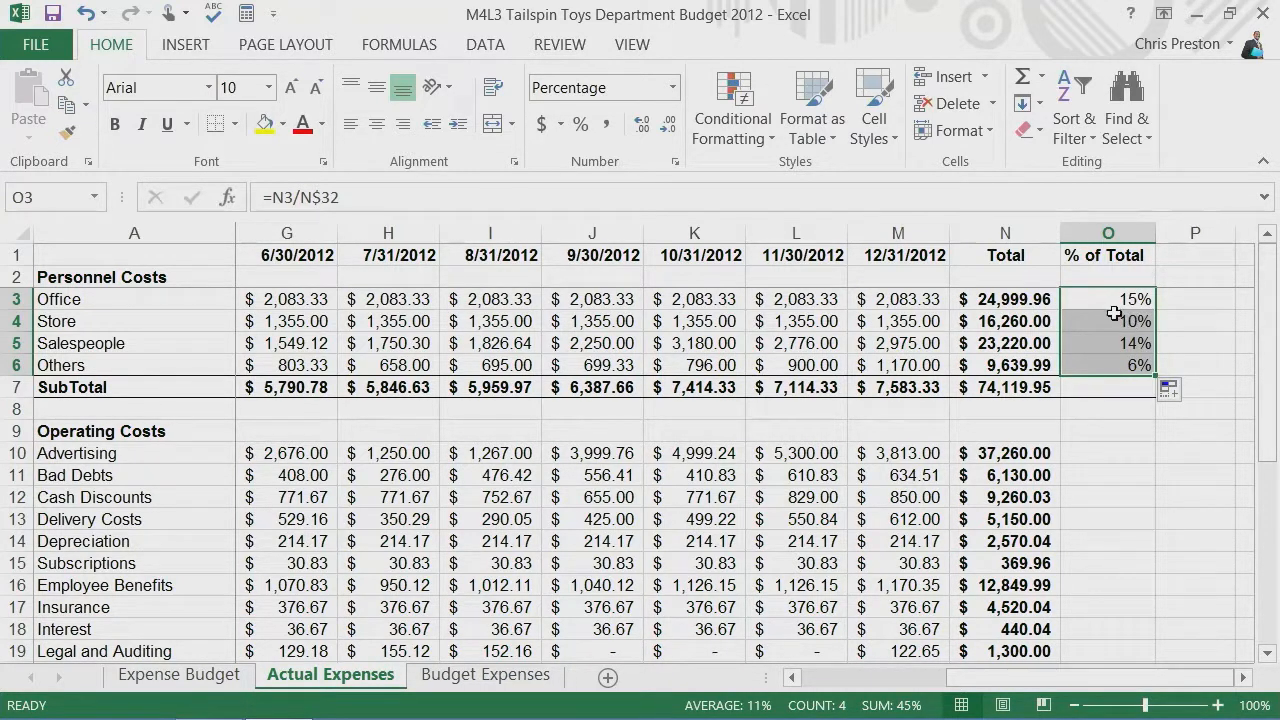
click(1109, 343)
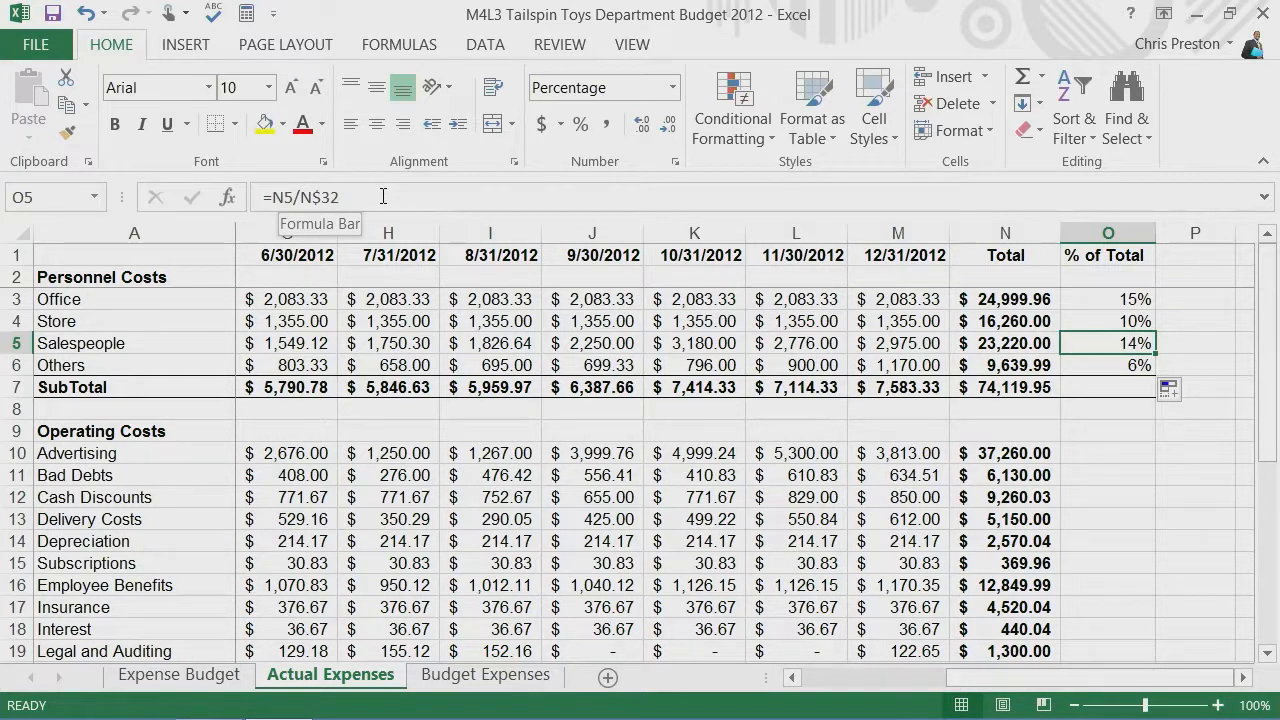
click(1124, 300)
Step: Enter the formula =N10/N32 for the Advertising row in O10
click(1117, 453)
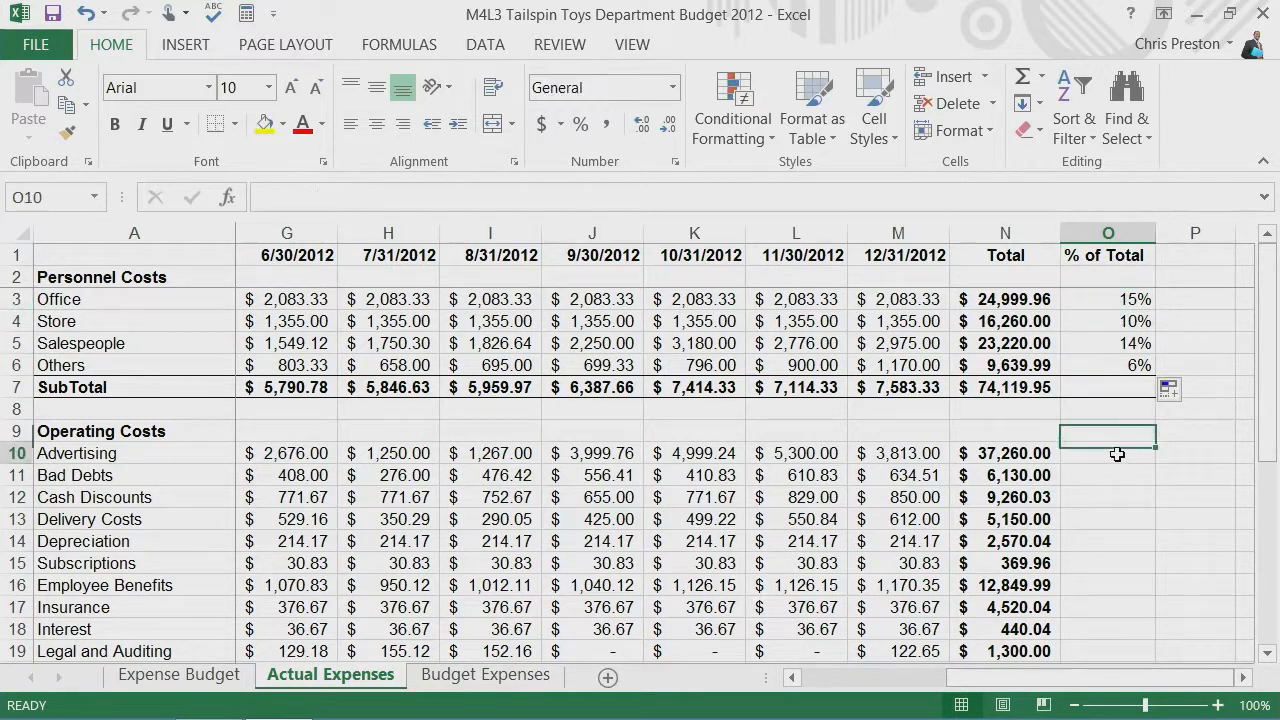
text(=)
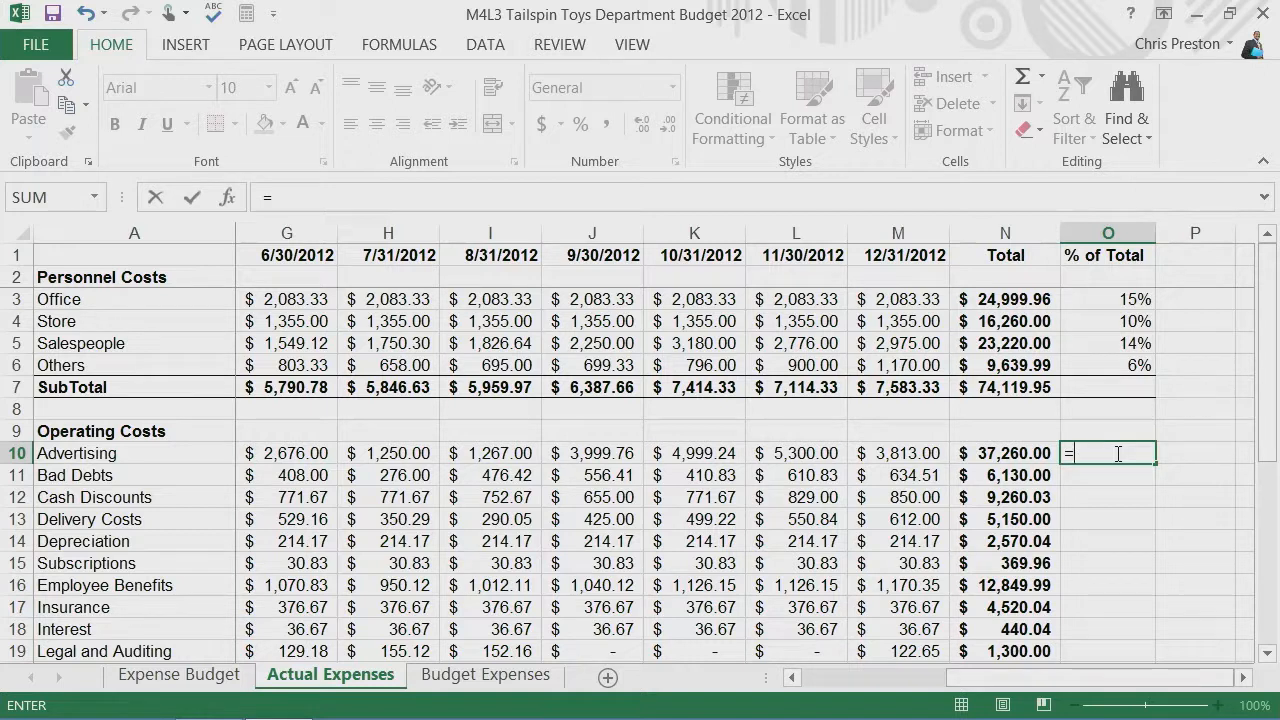
text(10/)
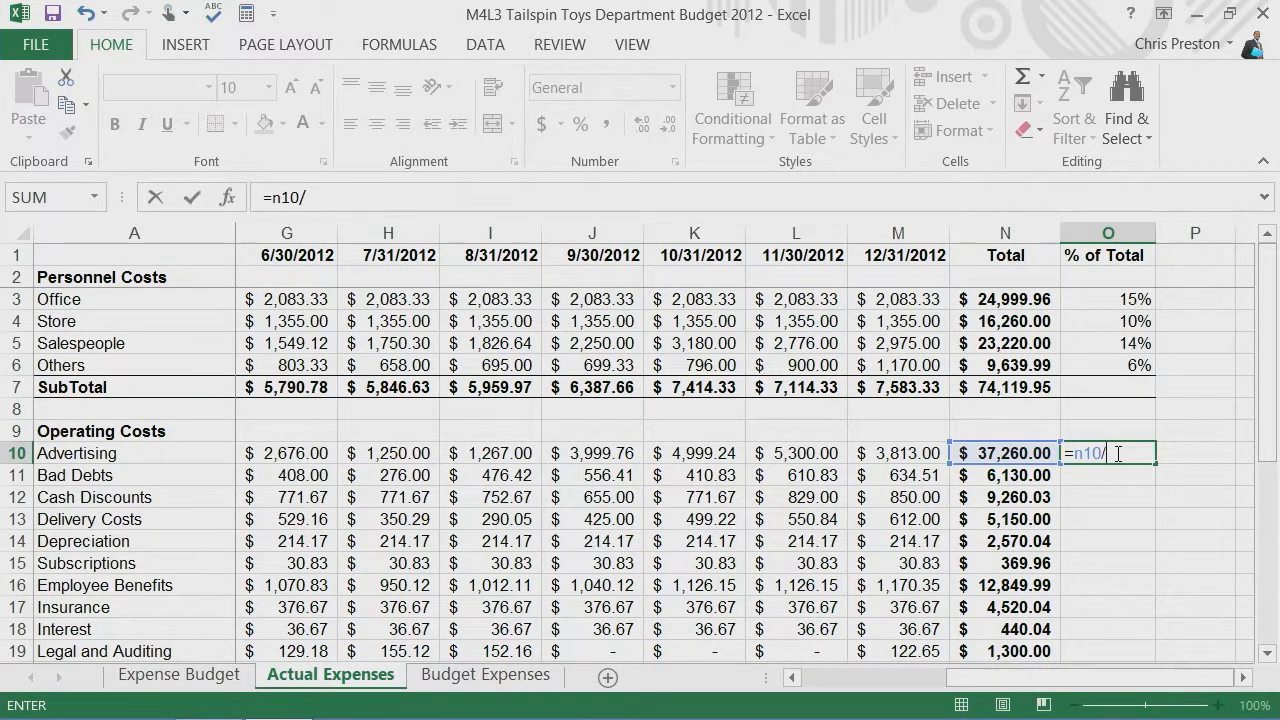
text(n32)
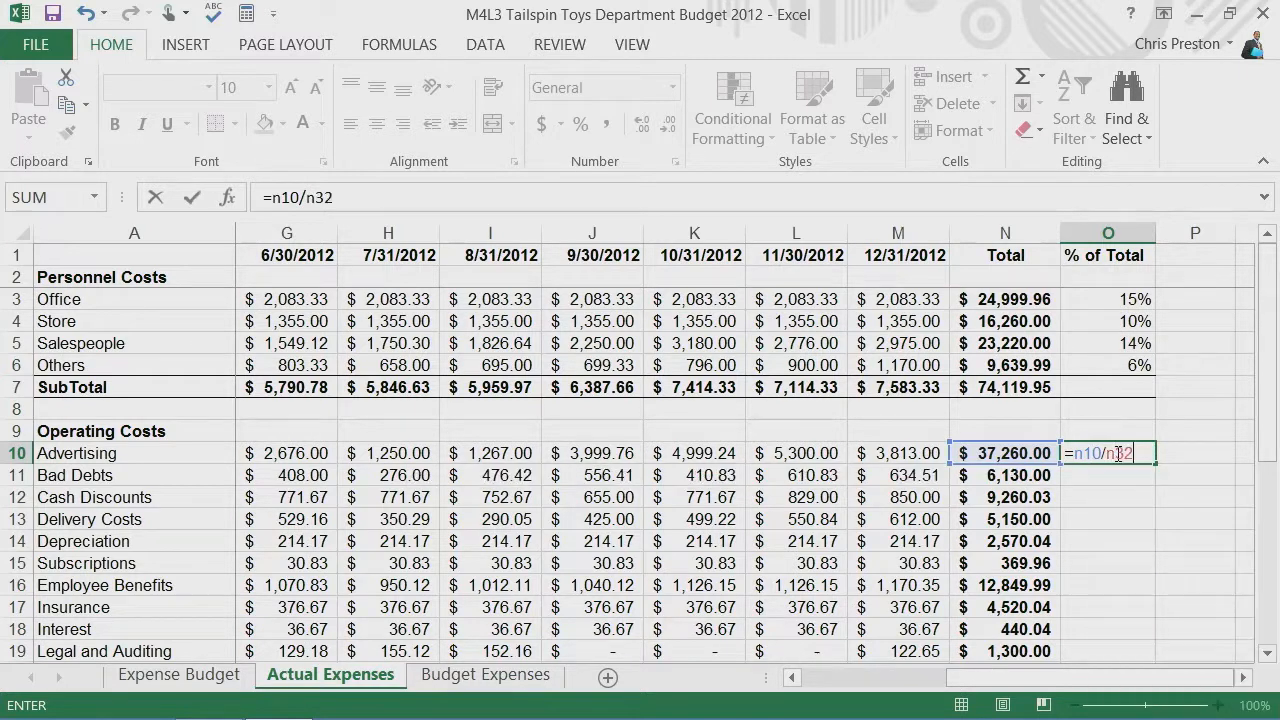
key(Return)
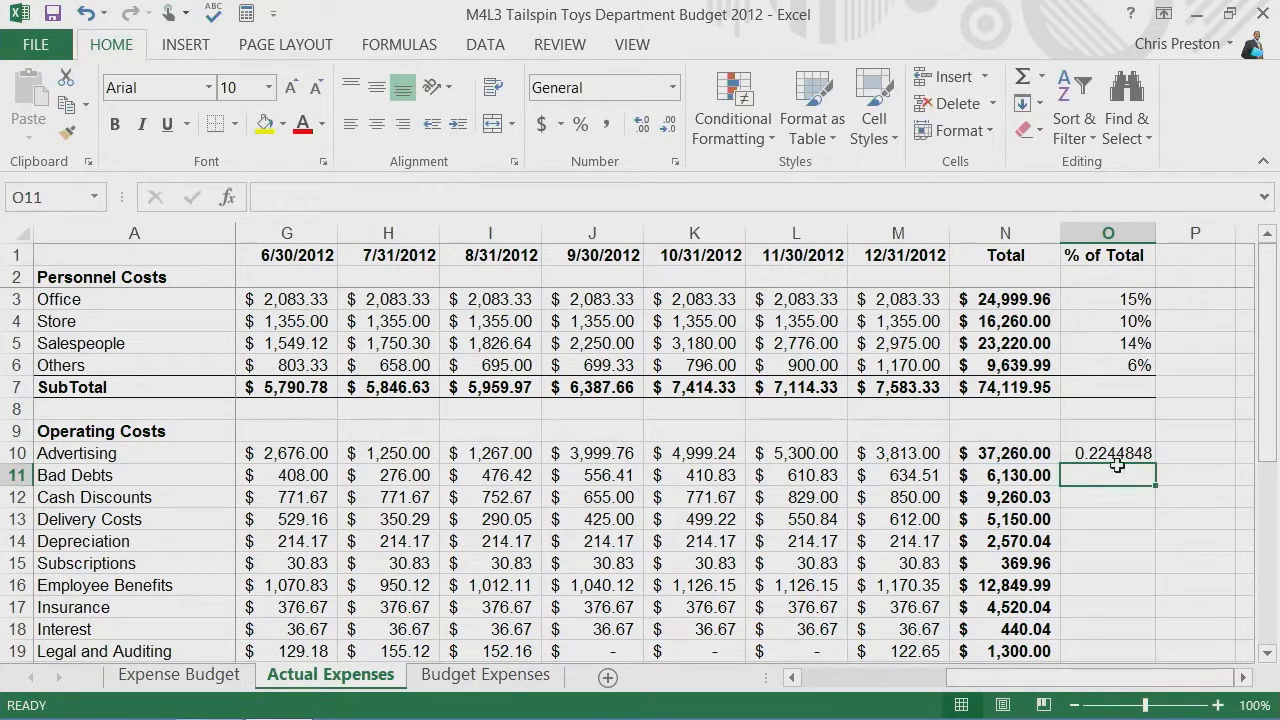
Step: Format the Advertising share in O10 as a percentage
drag(1116, 452, 1118, 470)
click(1120, 455)
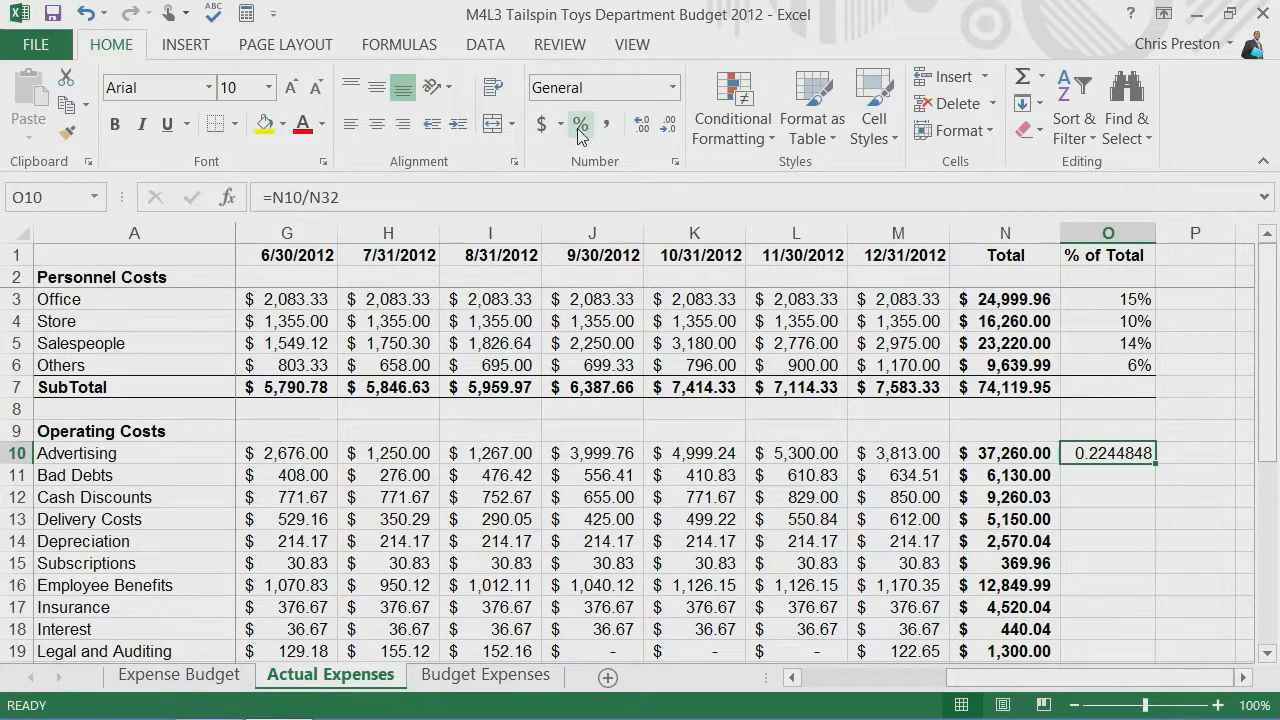
click(673, 88)
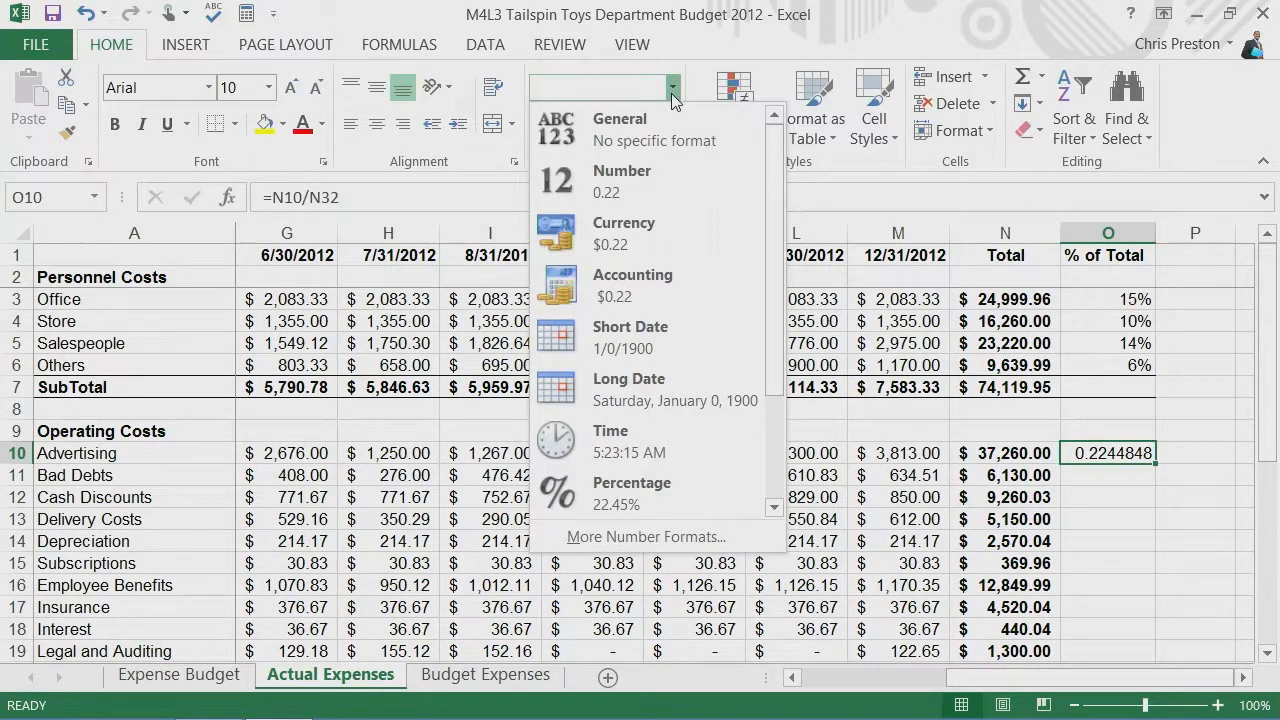
click(679, 83)
click(676, 84)
click(676, 87)
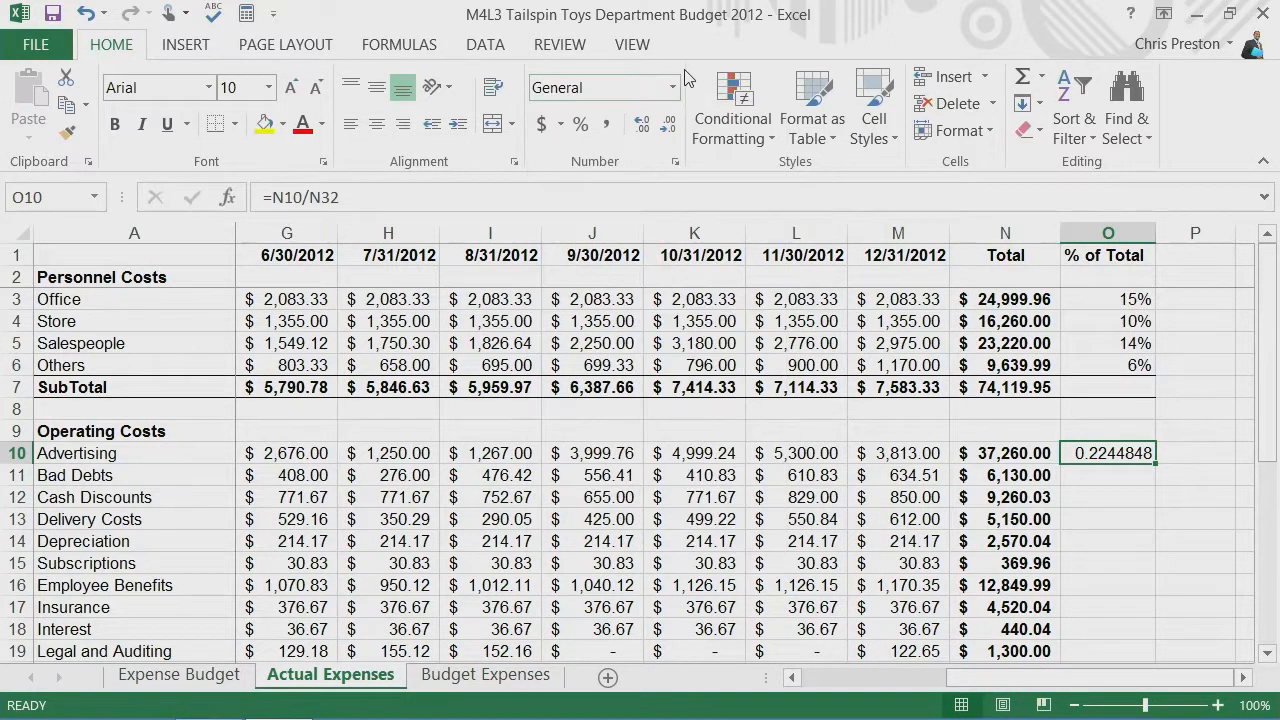
click(581, 127)
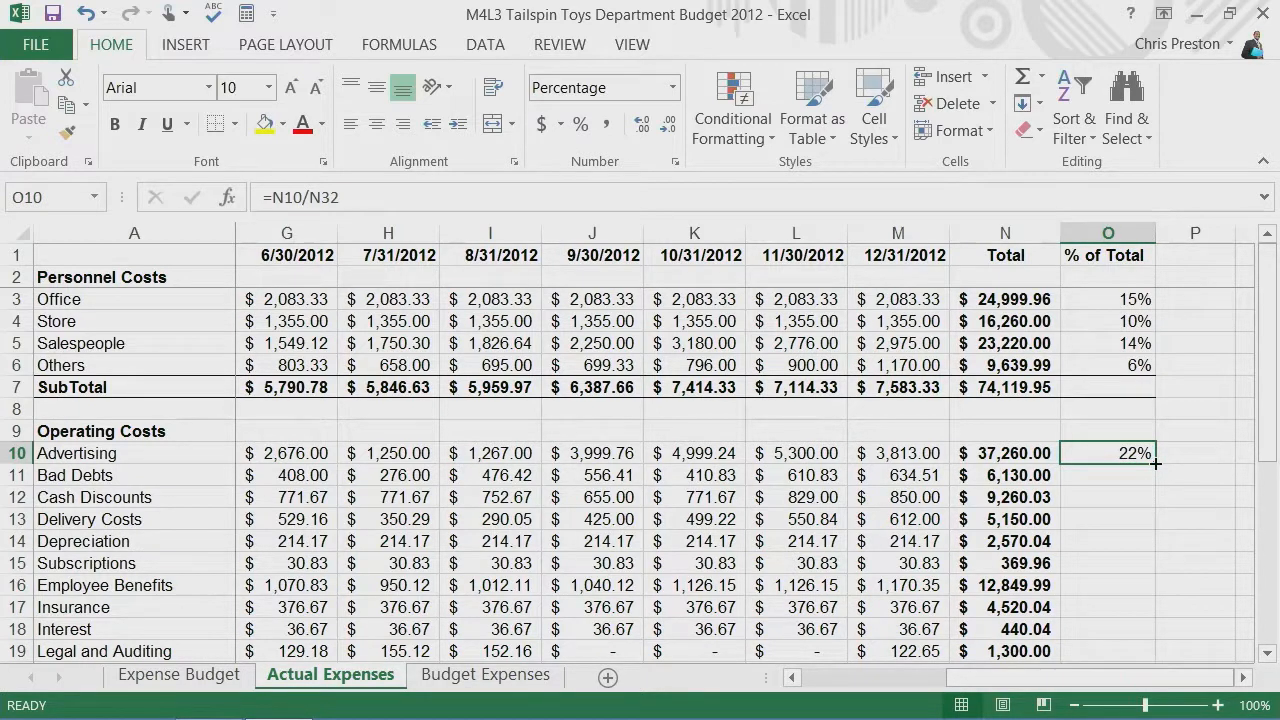
Step: Change the O10 formula to =N10/N$32 and fill it down the % of Total column for the operating costs
click(325, 198)
text($)
click(1130, 455)
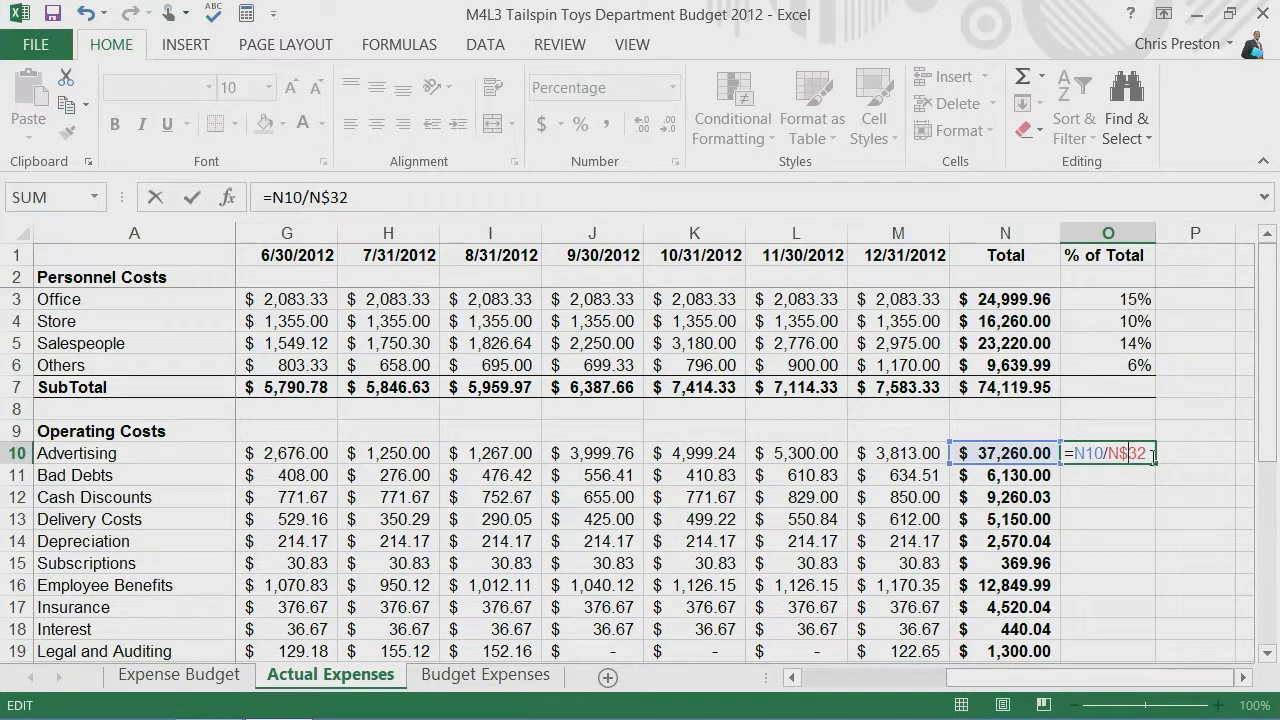
click(1170, 454)
click(1135, 454)
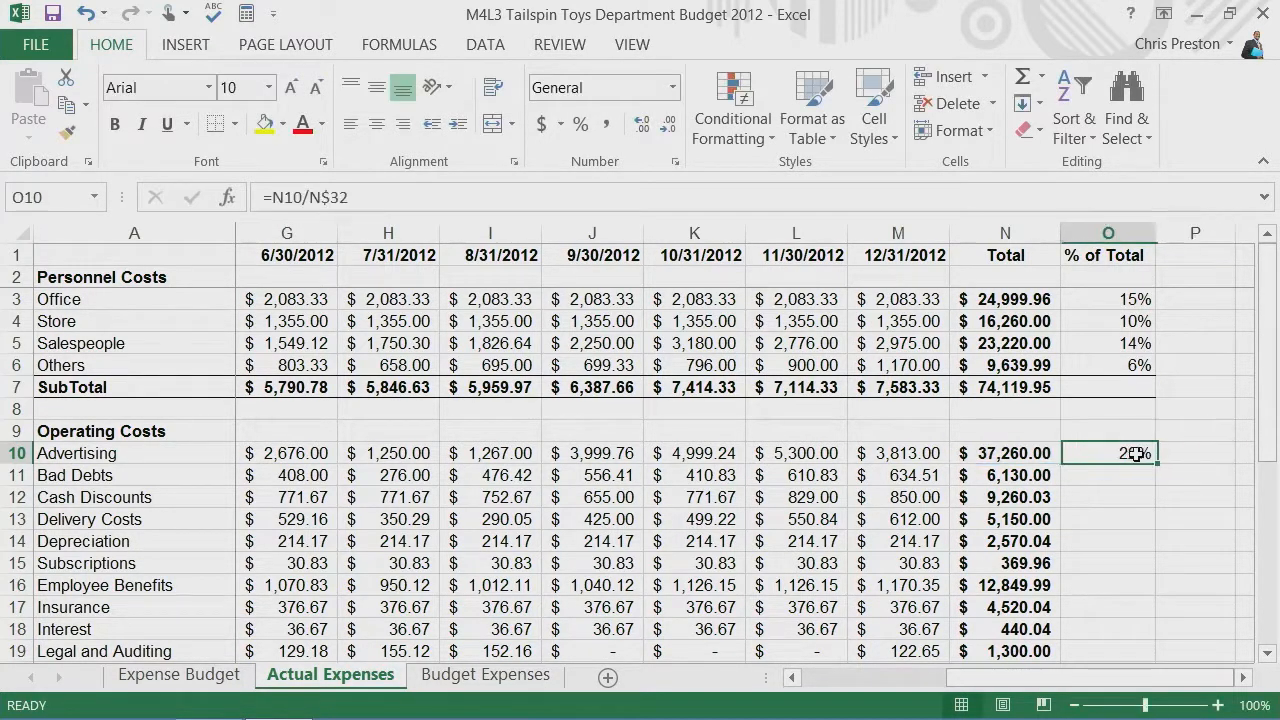
double_click(1150, 462)
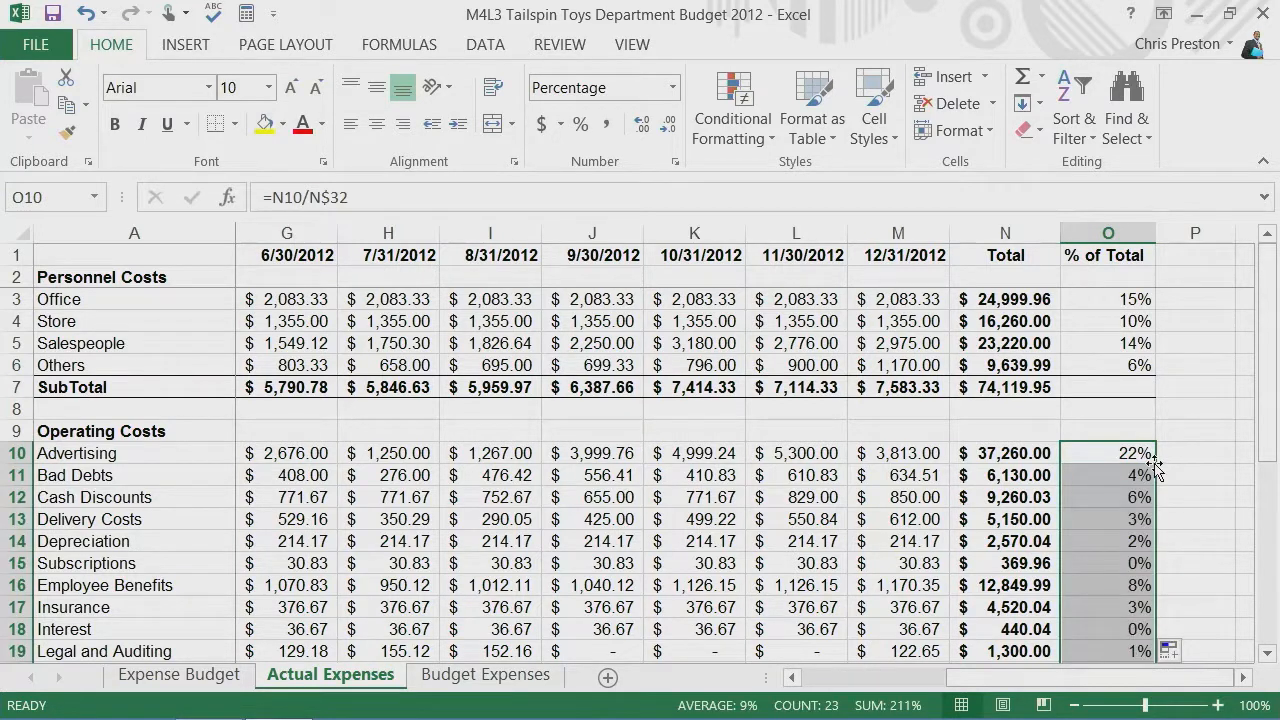
Step: Assign the name Total to the grand total cell N32
scroll(1143, 465, down, 5)
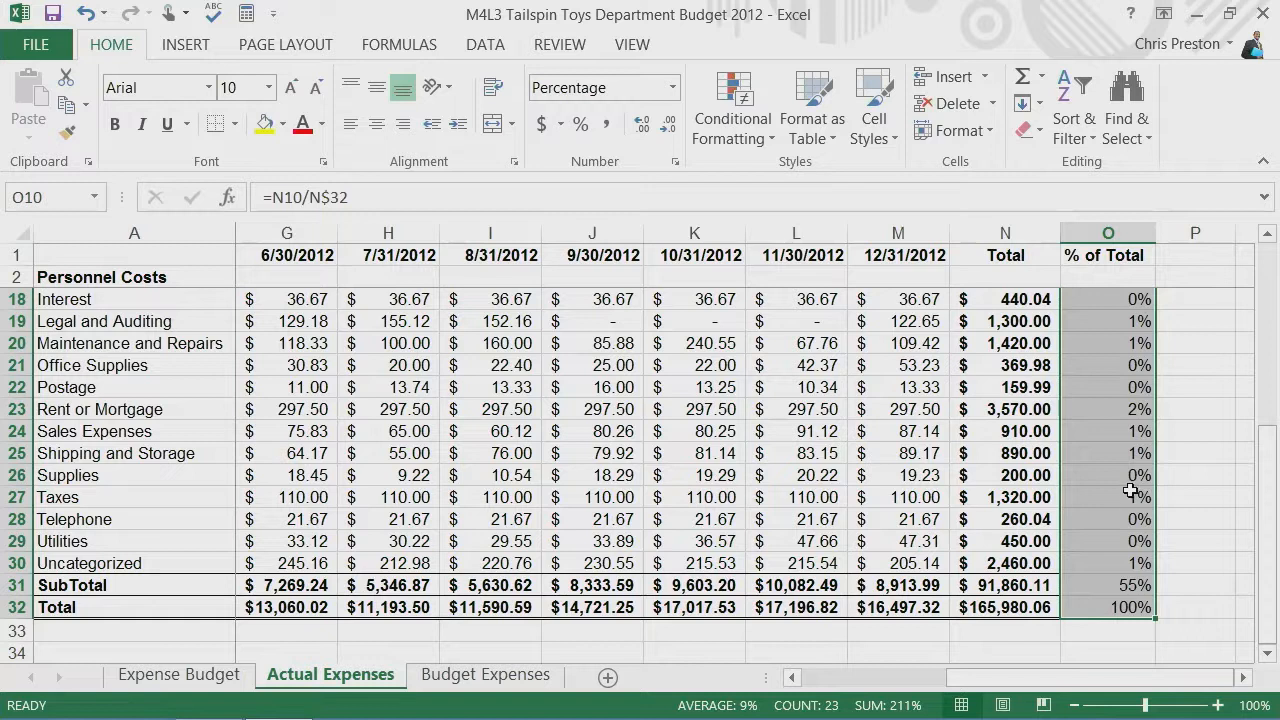
scroll(1128, 490, up, 5)
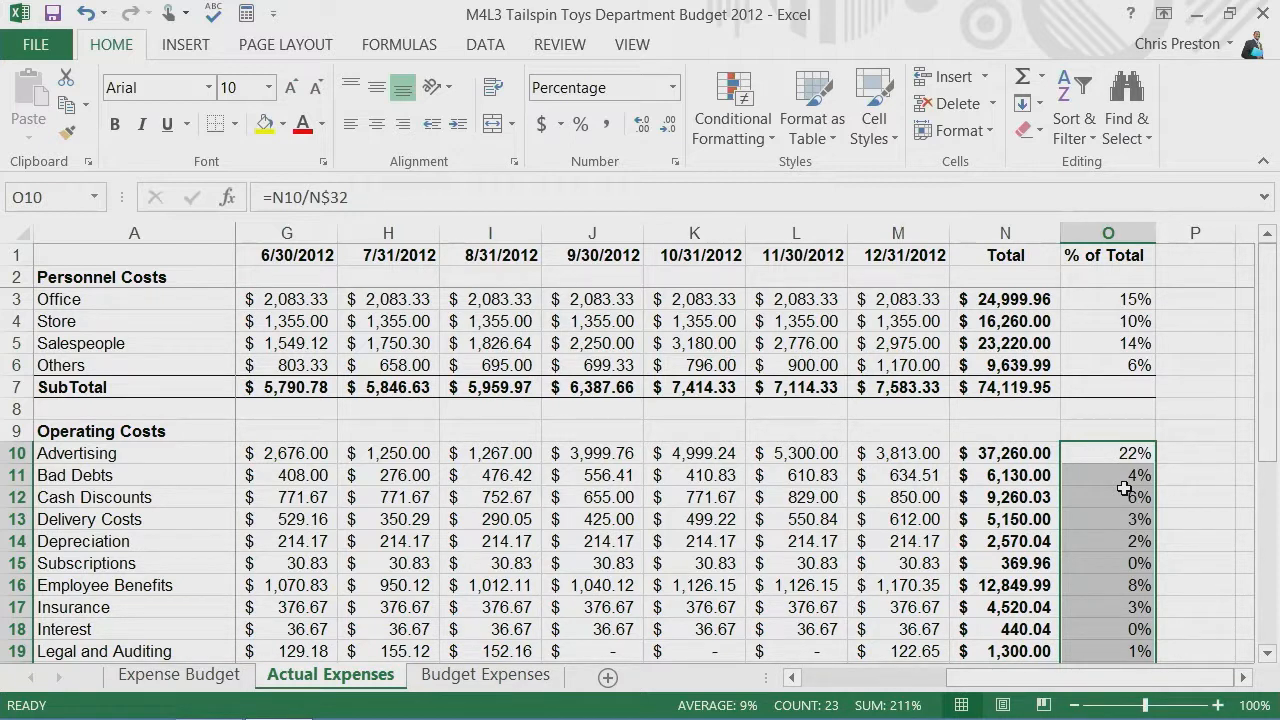
scroll(1117, 474, down, 5)
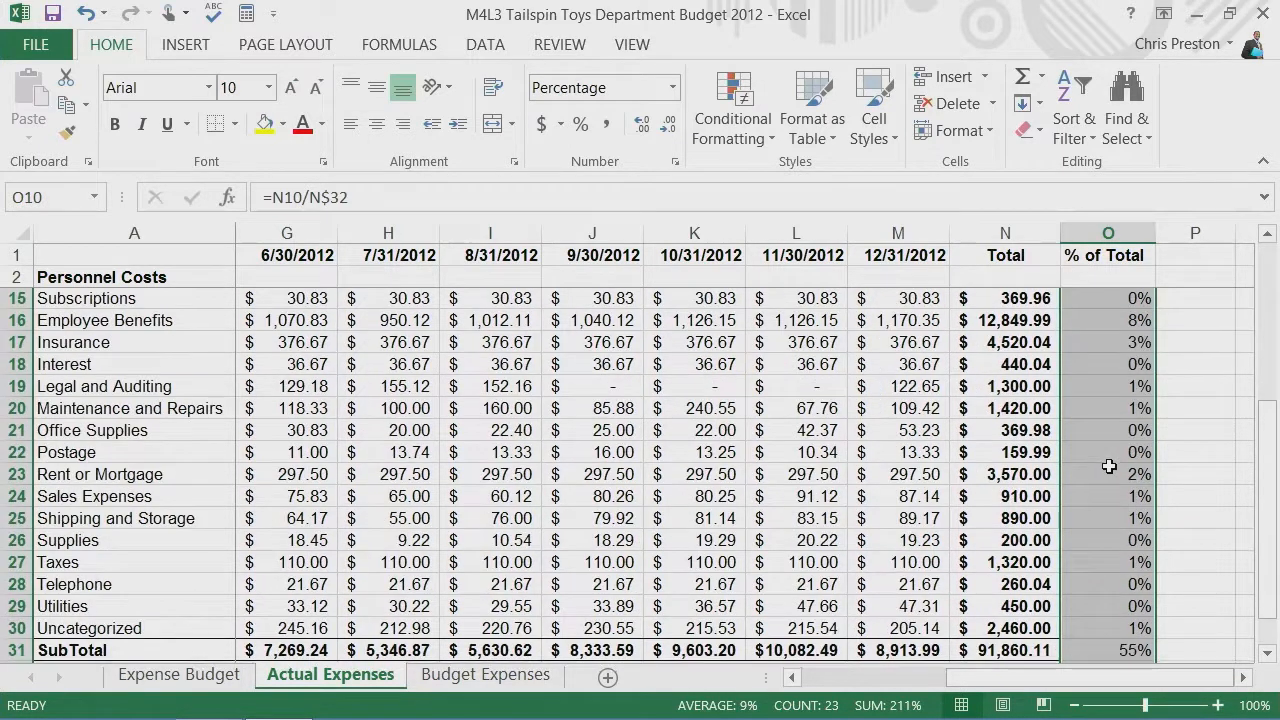
click(1030, 608)
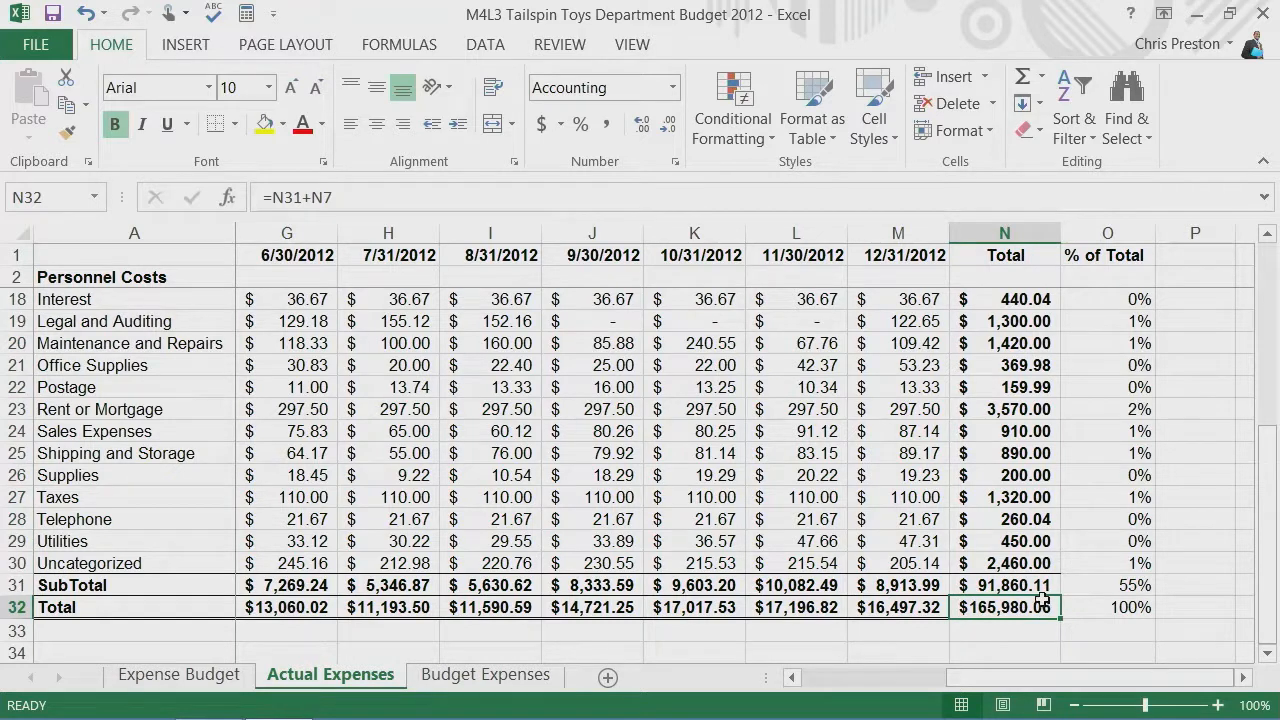
click(47, 197)
text(Total)
key(Return)
Step: Clear the % of Total formulas for the operating costs, from O10 down the column
scroll(1271, 310, up, 5)
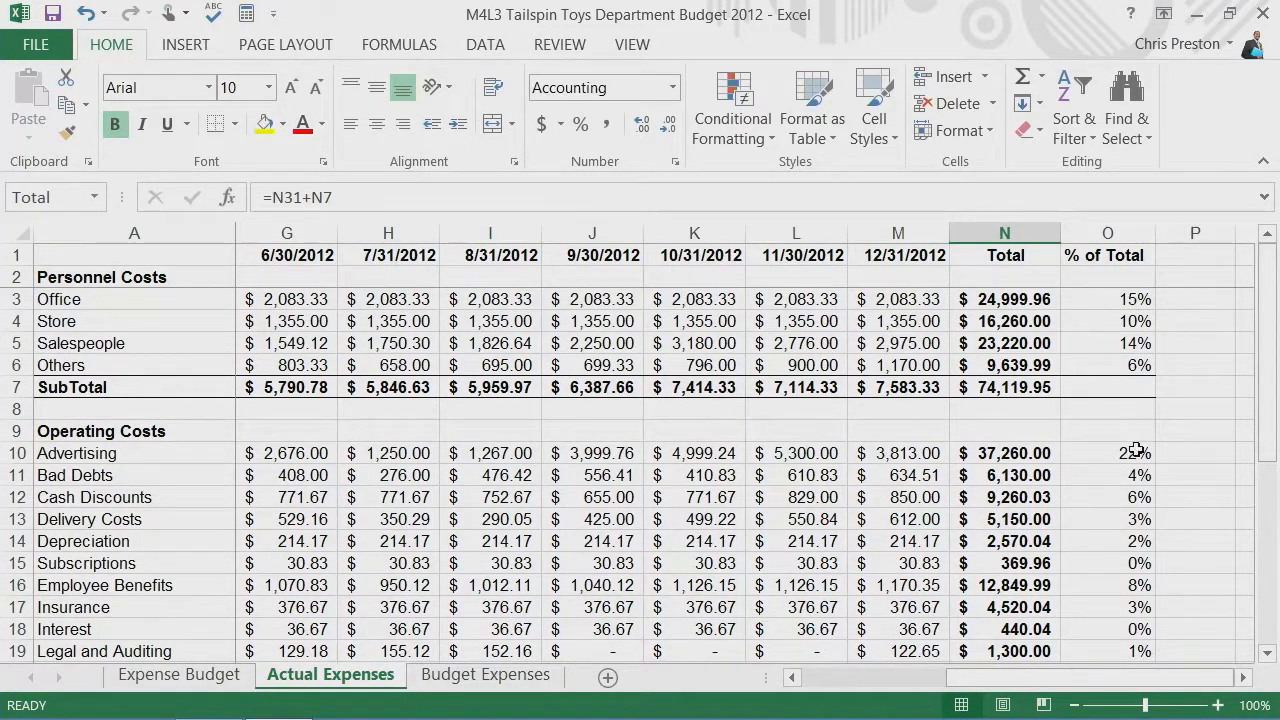
click(1114, 450)
drag(1114, 450, 1118, 533)
key(Delete)
Step: Enter the formula =N10/Total for Advertising in O10 and fill it down the % of Total column
scroll(1131, 480, up, 5)
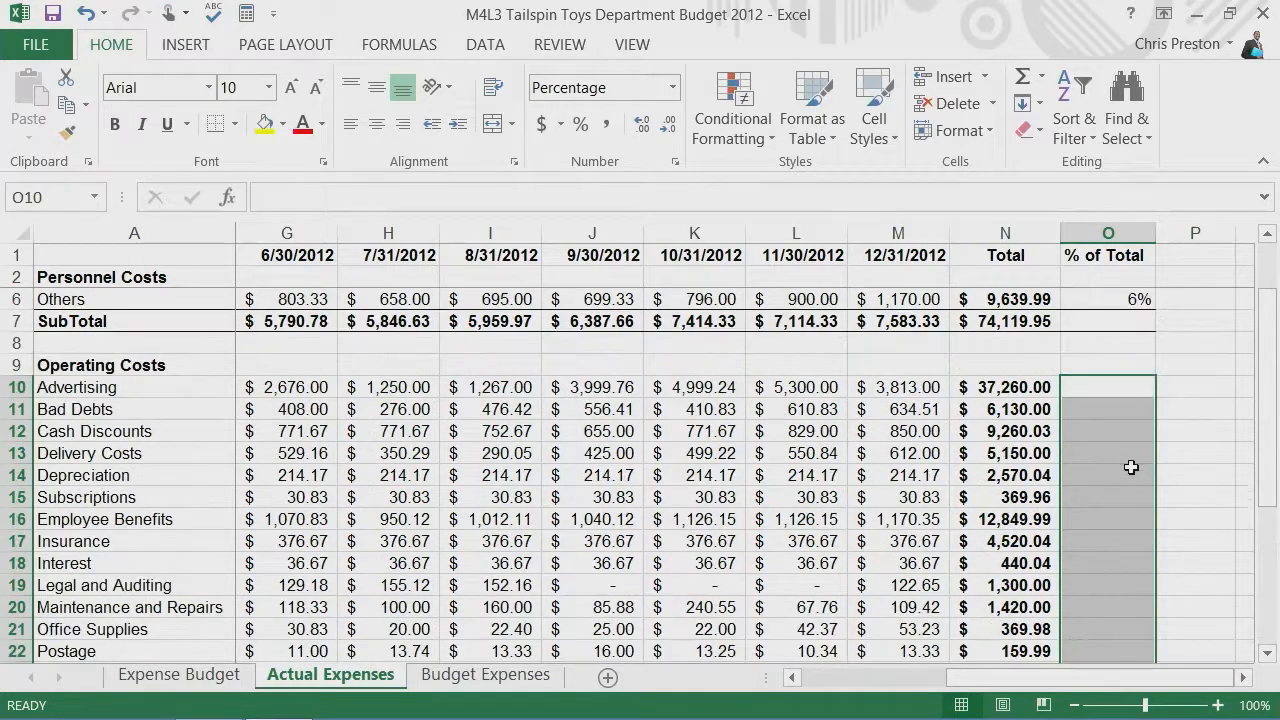
click(1096, 386)
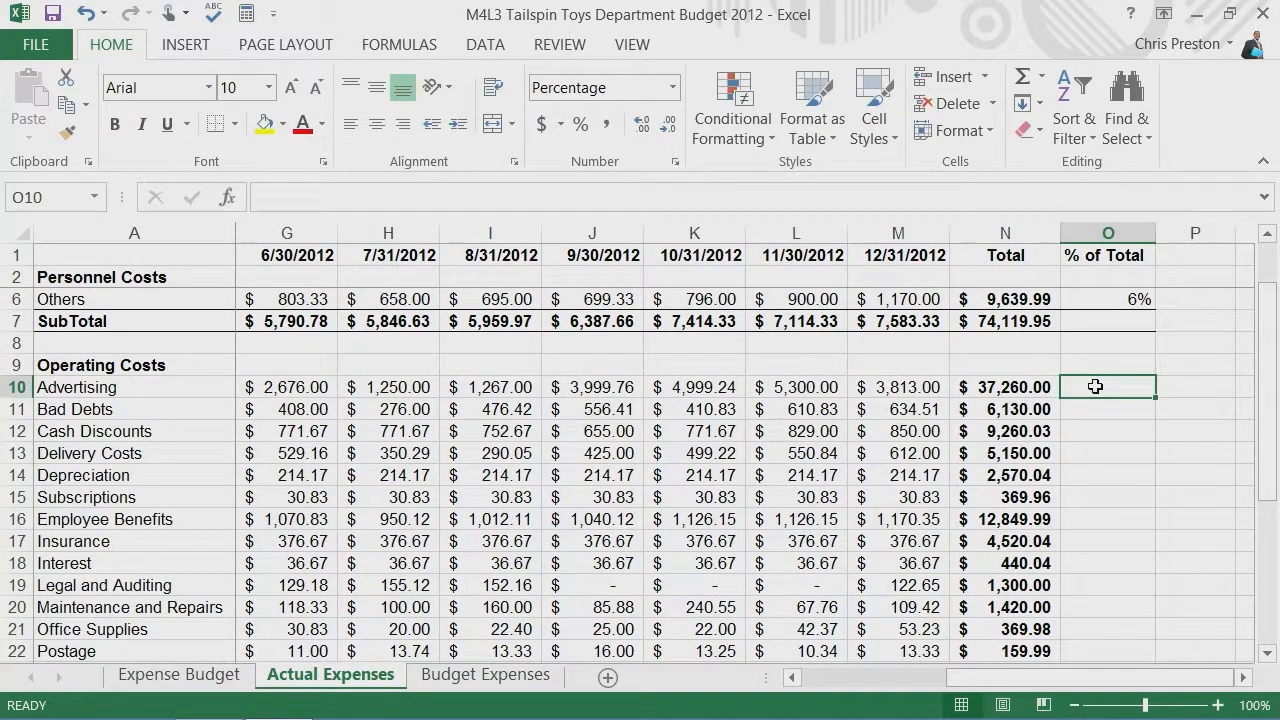
text(=)
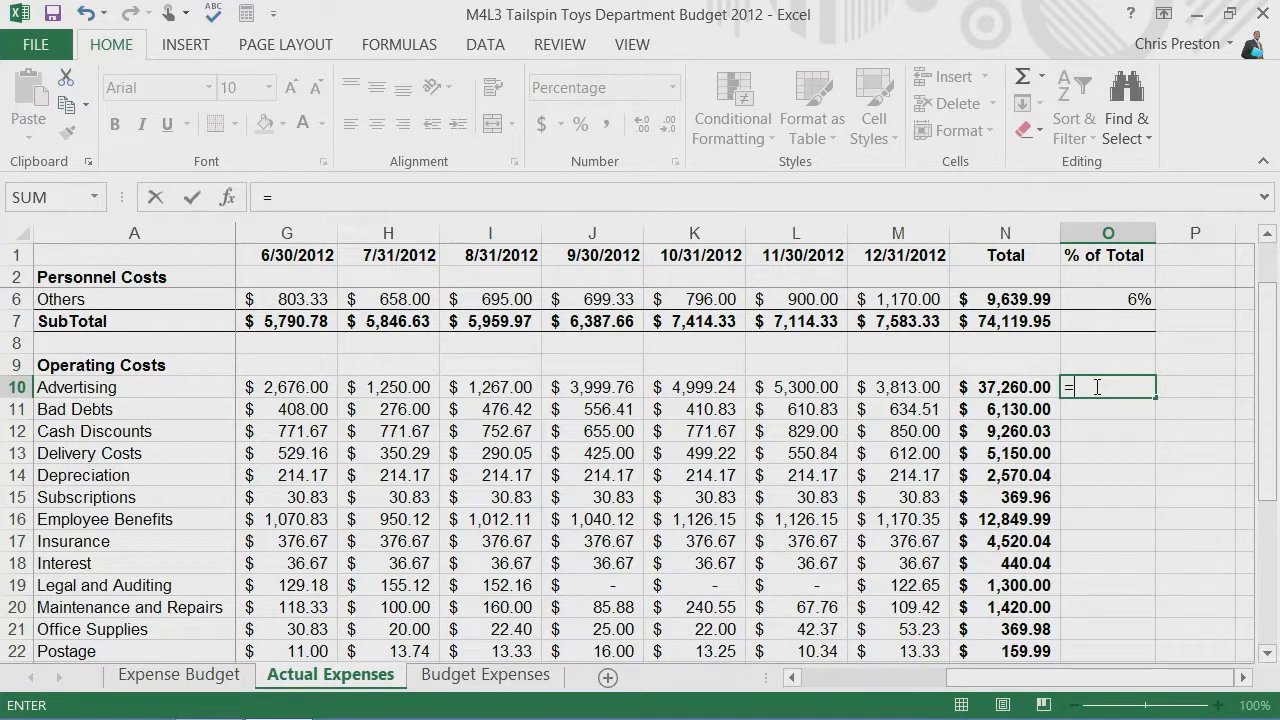
text(n10)
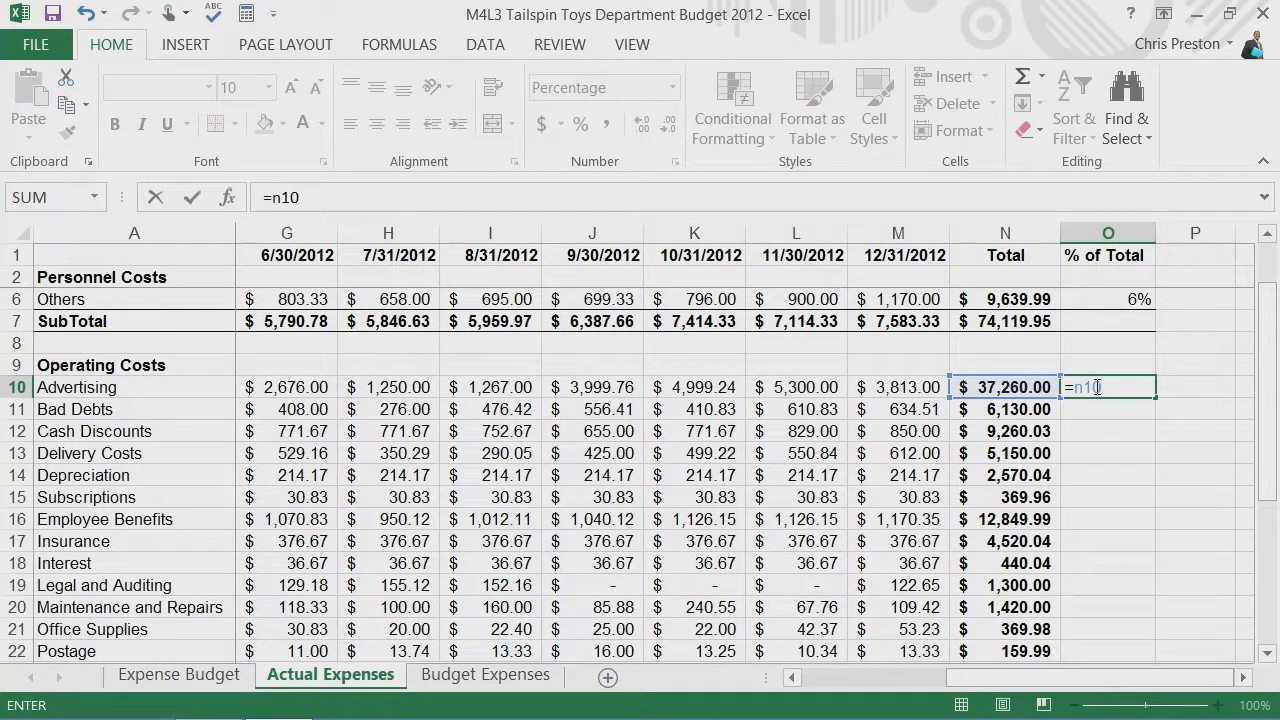
text(/Total)
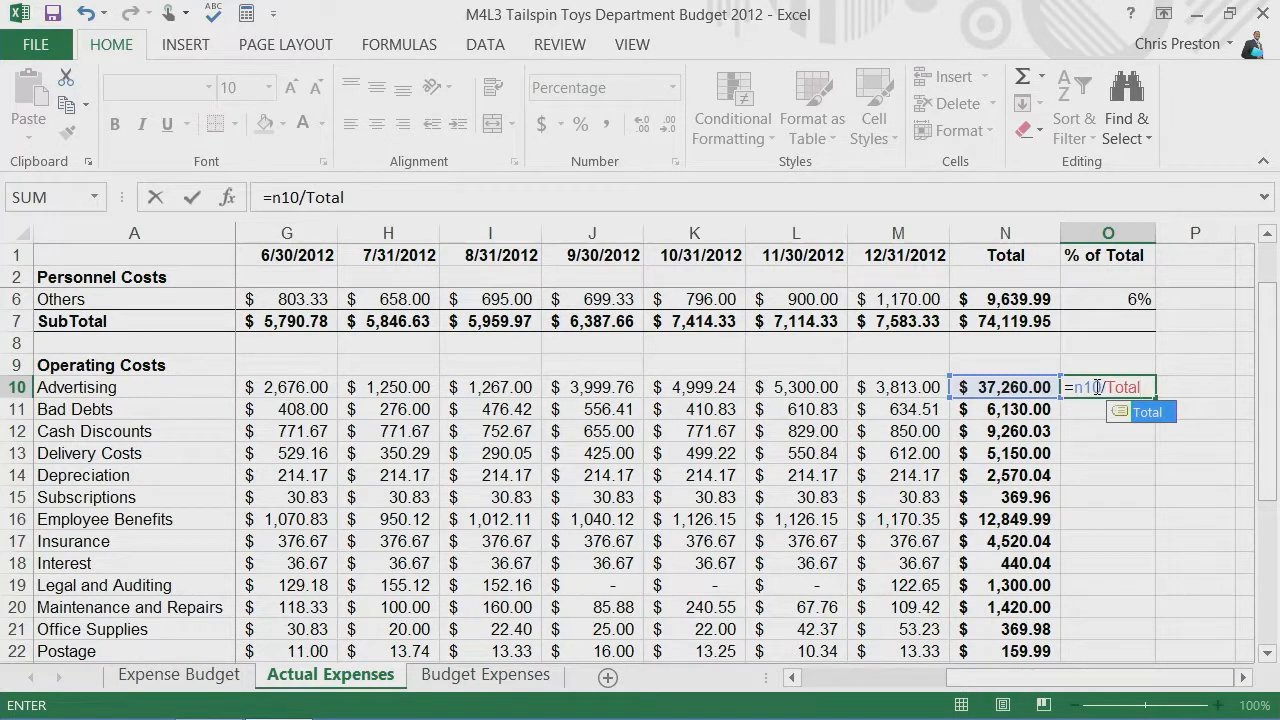
key(Return)
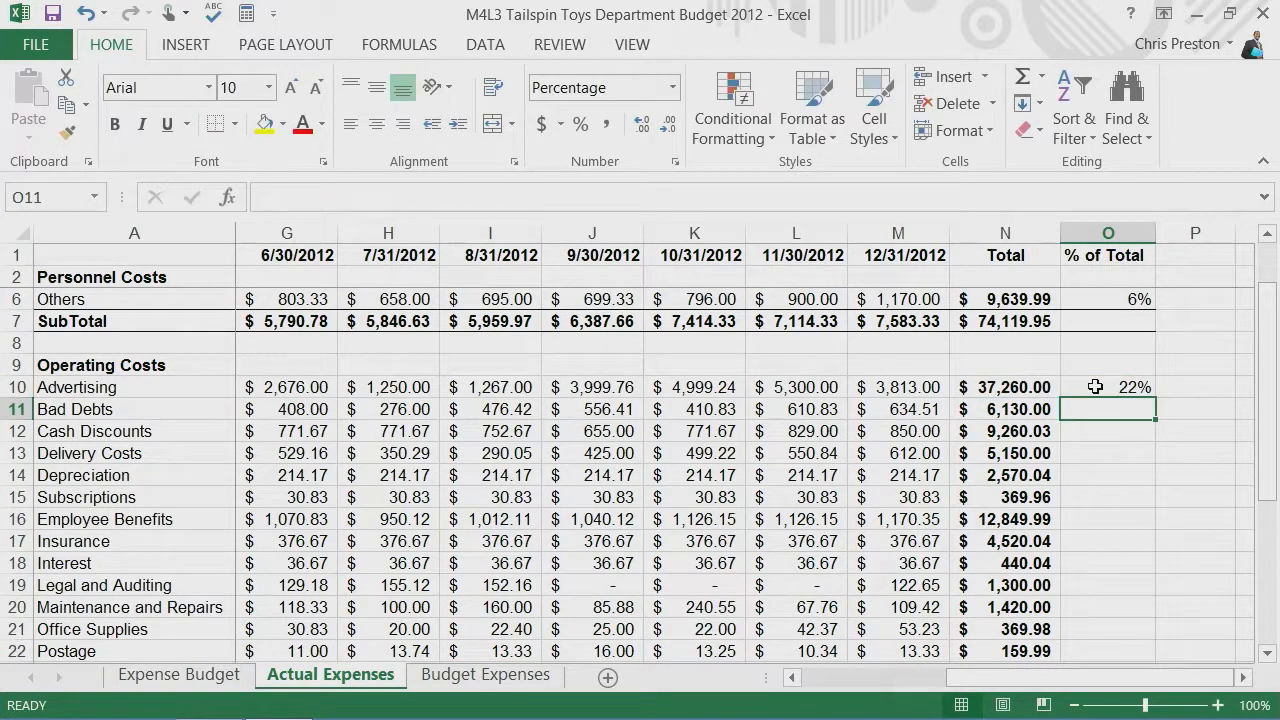
click(1120, 388)
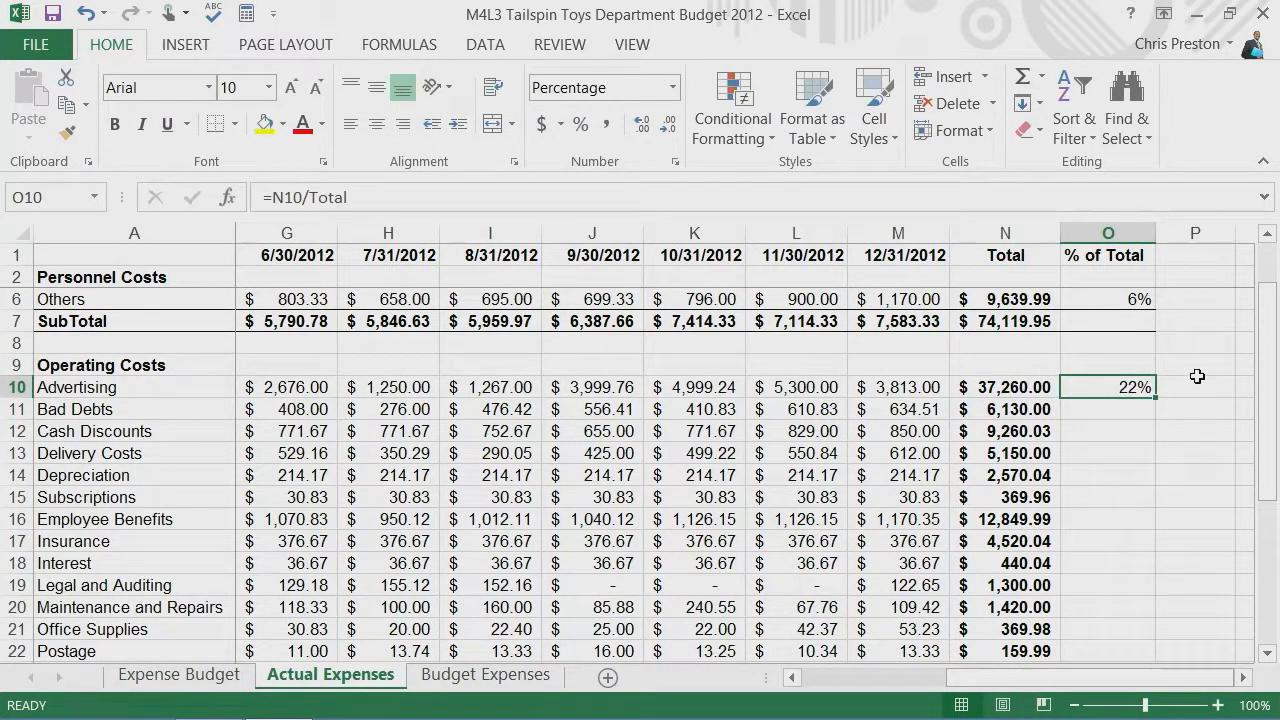
double_click(1153, 398)
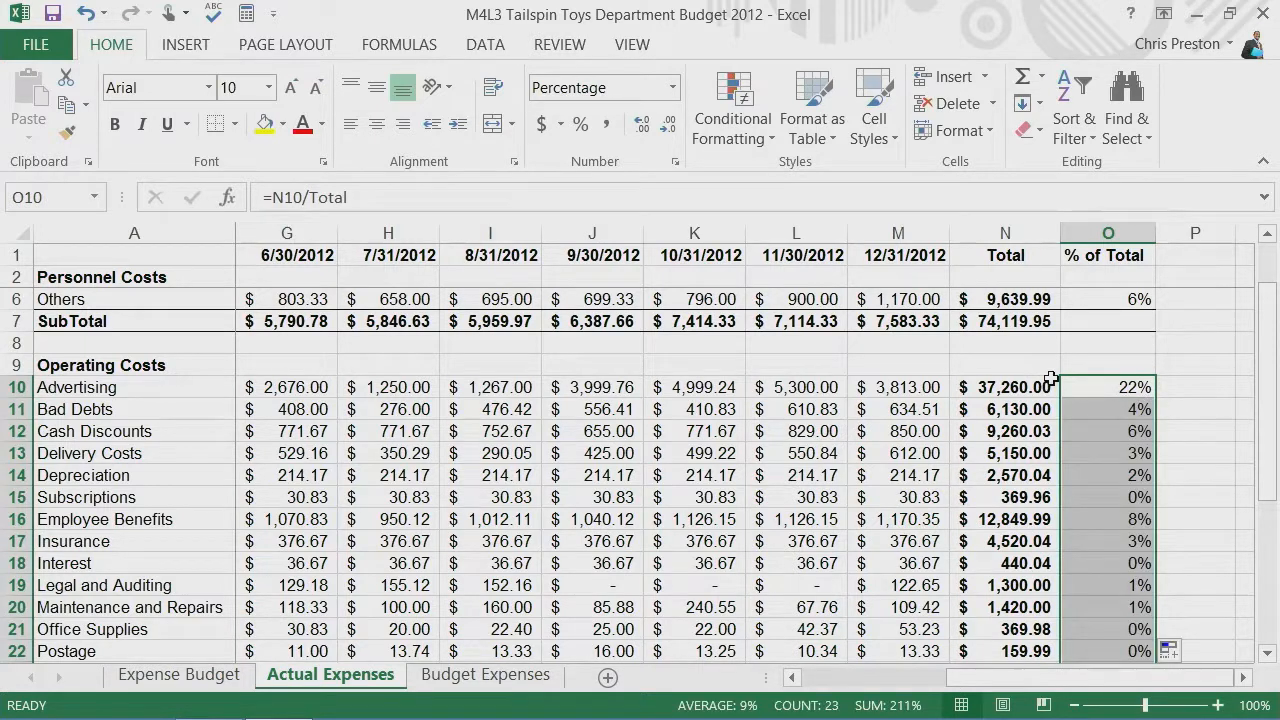